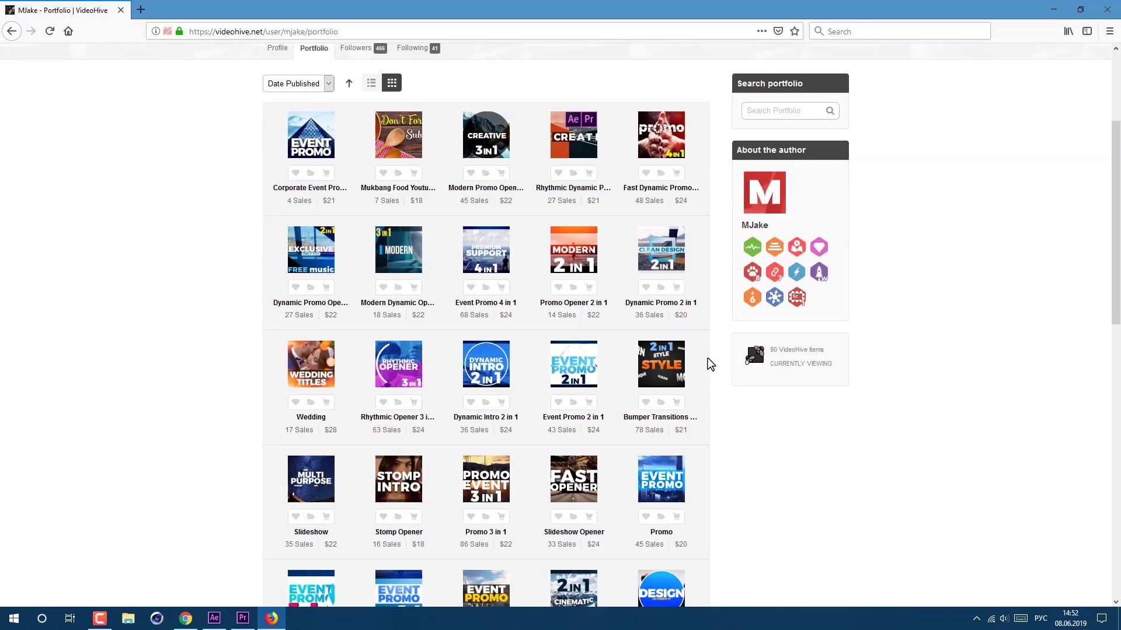
Scroll the VideoHive portfolio and play the Fast Dynamic Promo 4 in 1 preview.
{"action": "scroll", "coordinate": [707, 358], "scroll_direction": "down", "scroll_amount": 5}
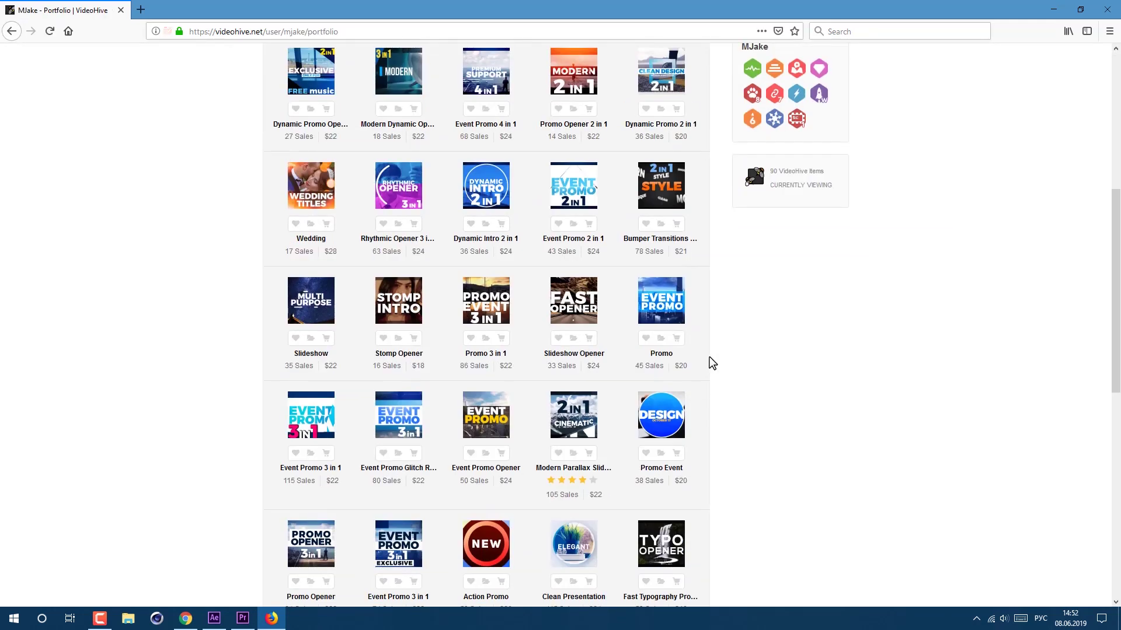
{"action": "mouse_move", "coordinate": [585, 446]}
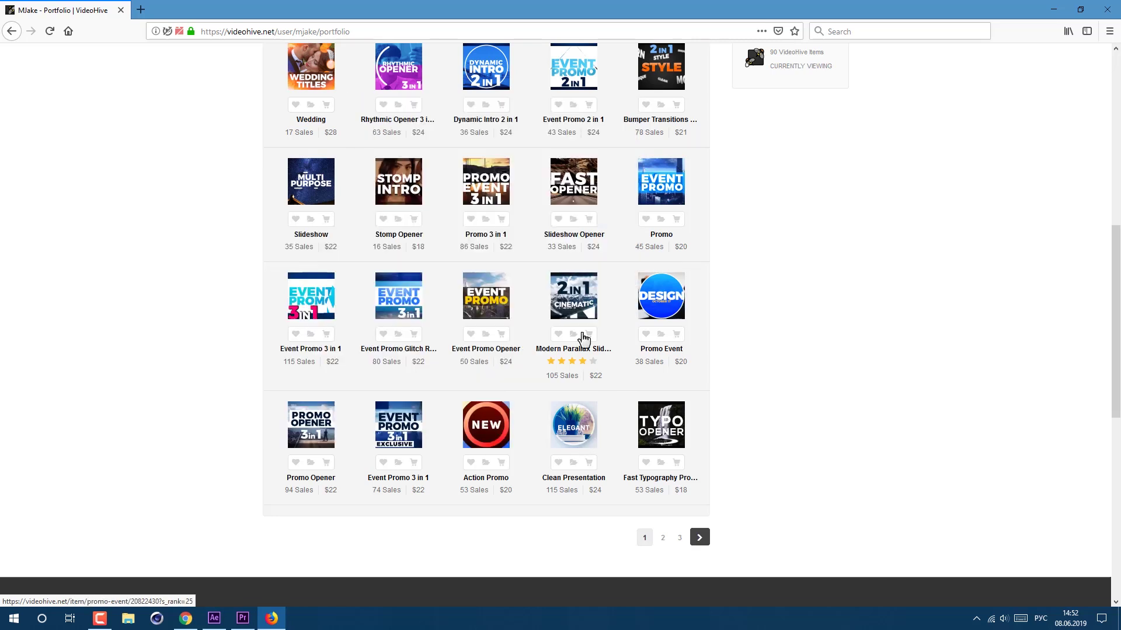
{"action": "mouse_move", "coordinate": [395, 321]}
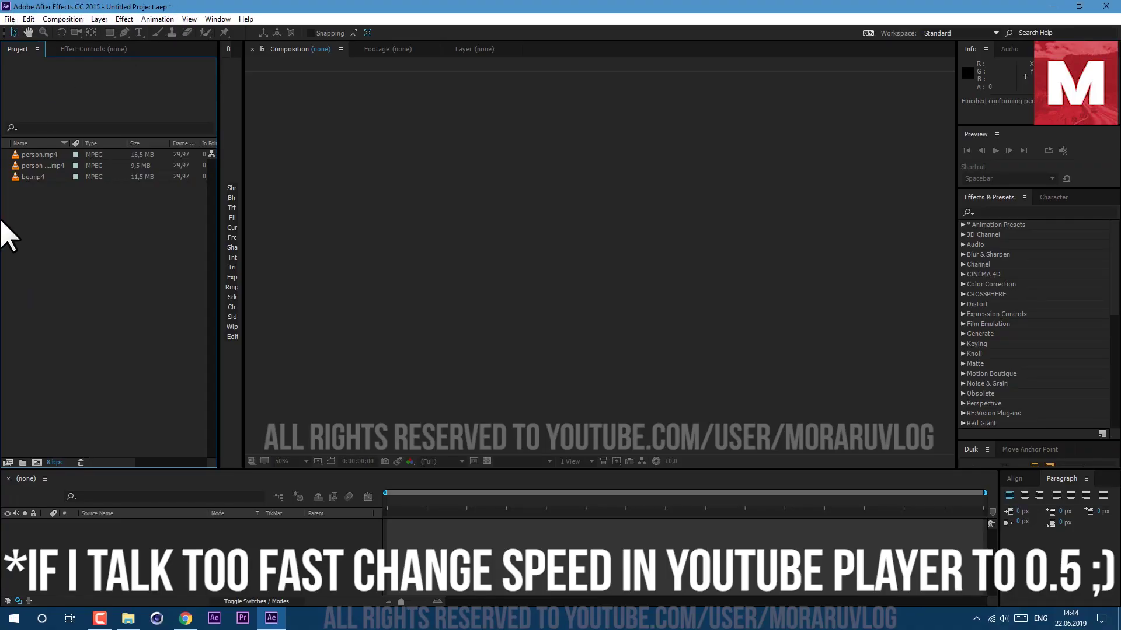
Build a bg composition from bg.mp4, preview it, and start the work area at 0;00;01;27.
{"action": "left_click", "coordinate": [34, 176]}
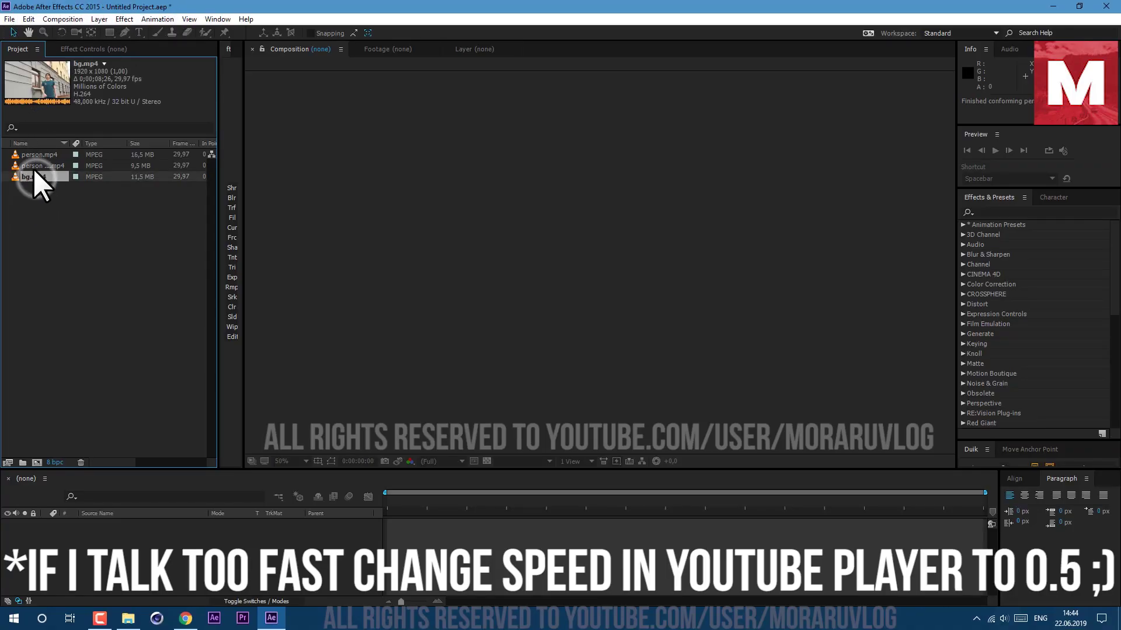
{"action": "left_click_drag", "start_coordinate": [37, 177], "coordinate": [37, 462]}
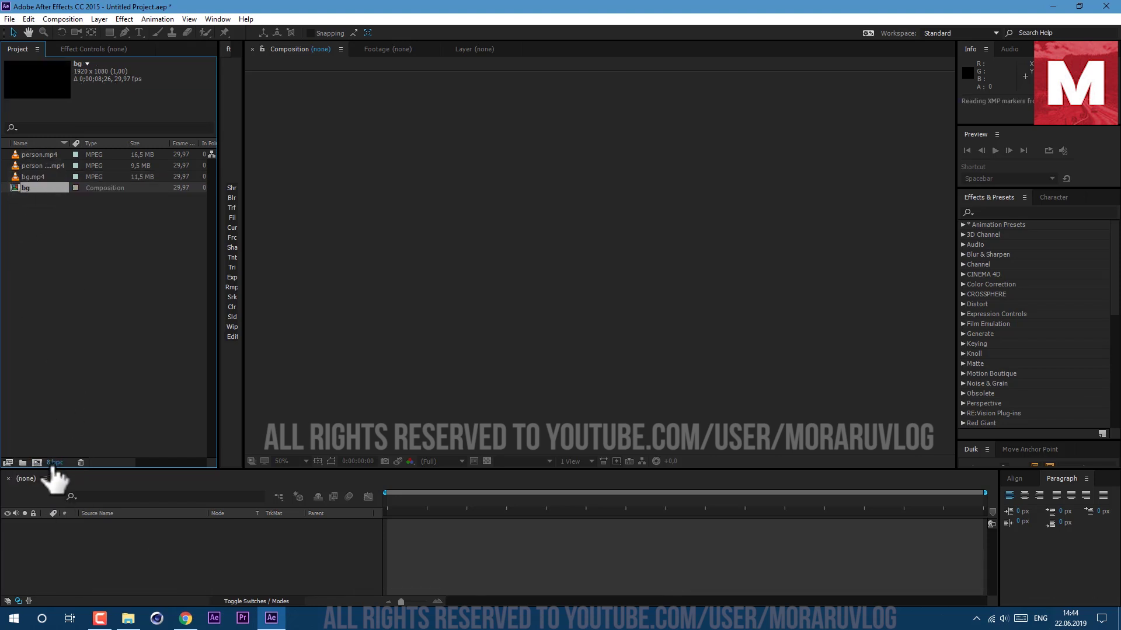
{"action": "key", "text": "space"}
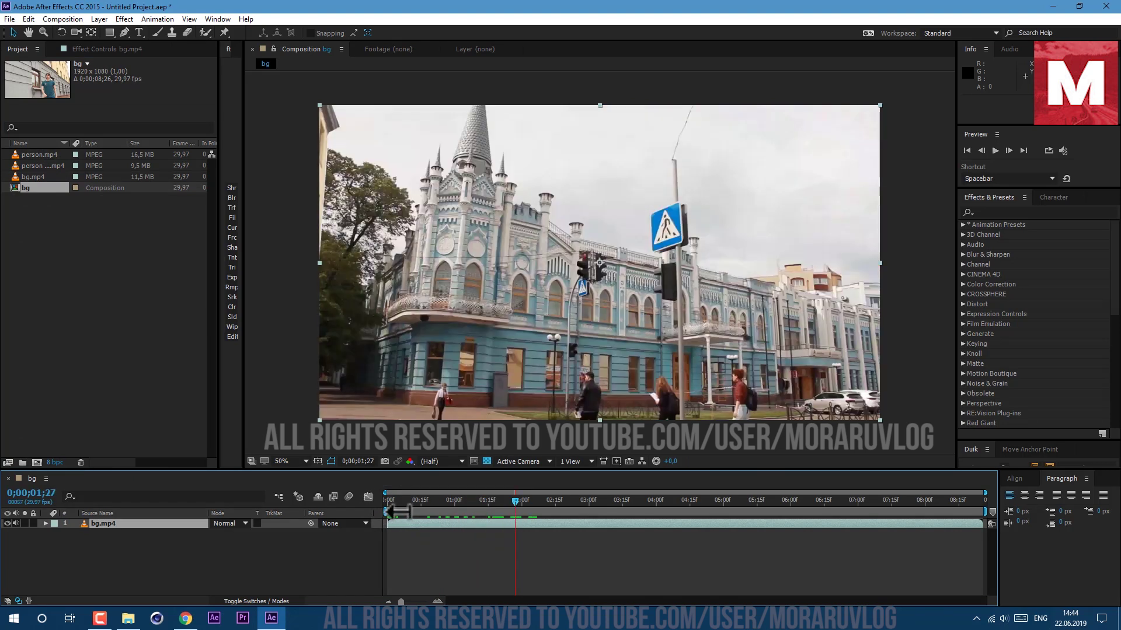
{"action": "left_click_drag", "start_coordinate": [387, 511], "coordinate": [515, 517]}
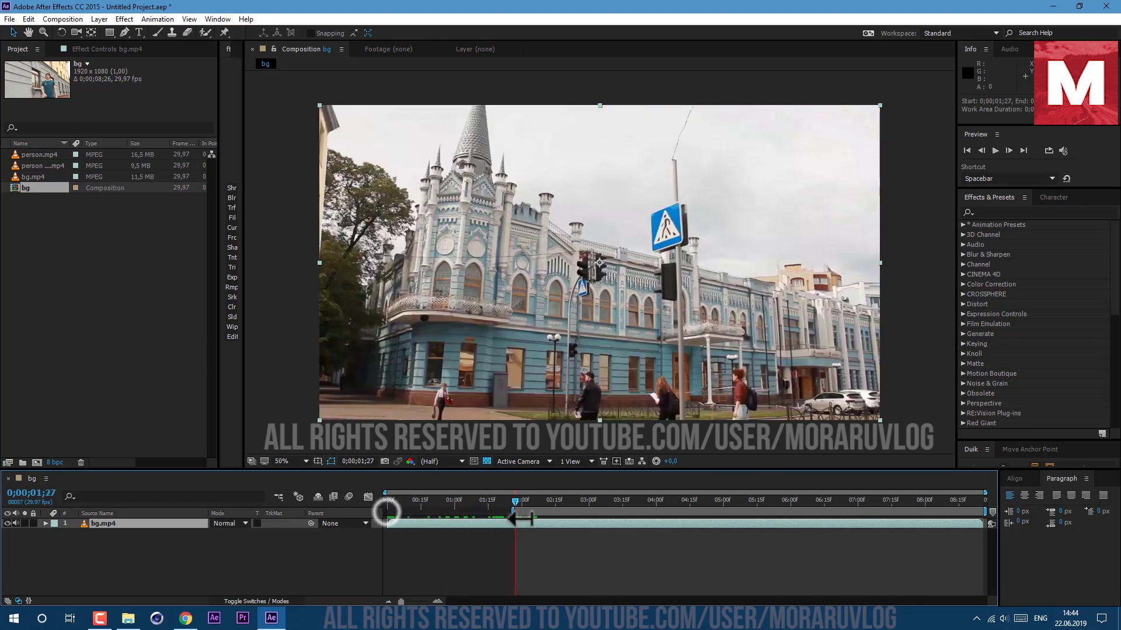
Add person matte.mp4 above person.mp4, set Luma Matte, and parent the matte to person.mp4.
{"action": "left_click", "coordinate": [46, 166]}
{"action": "left_click_drag", "start_coordinate": [47, 165], "coordinate": [120, 538]}
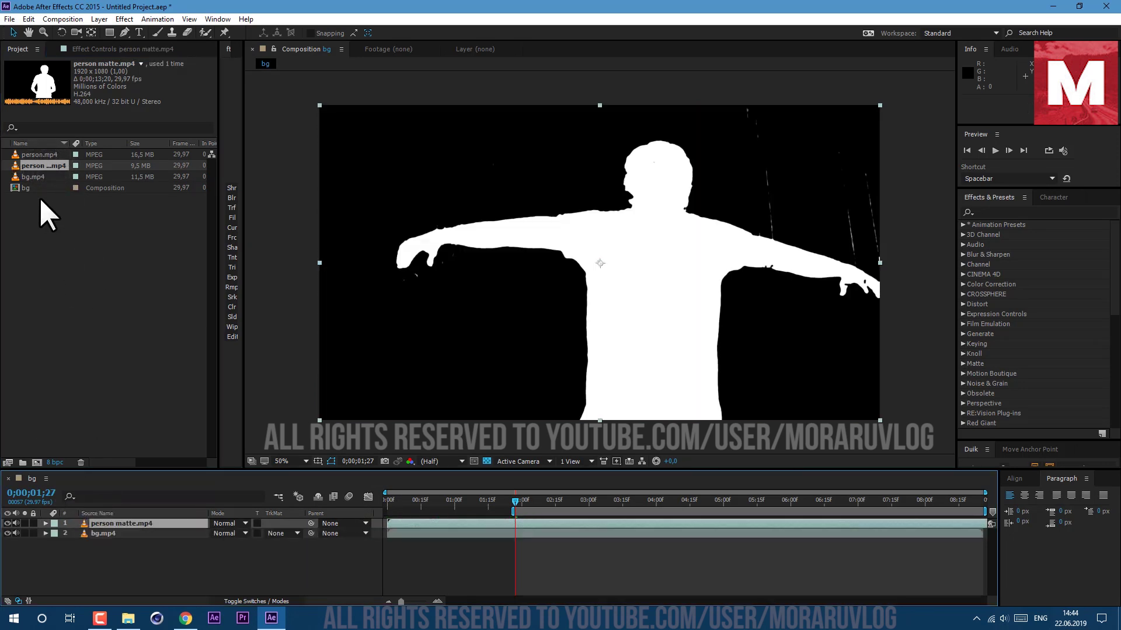
{"action": "left_click_drag", "start_coordinate": [41, 155], "coordinate": [140, 534]}
{"action": "left_click", "coordinate": [280, 534]}
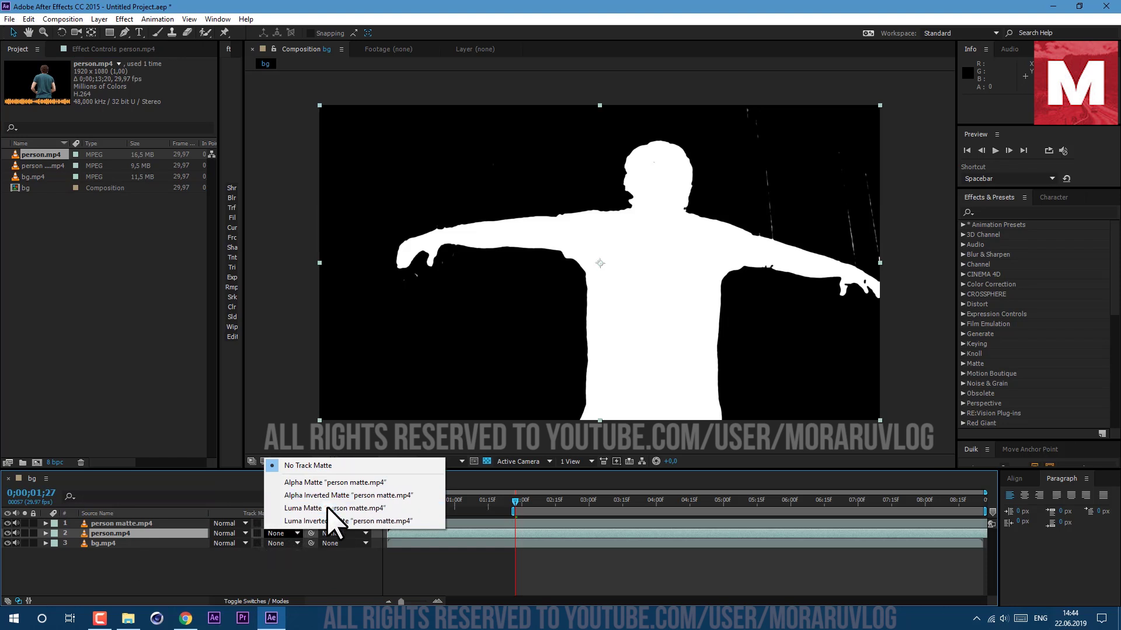
{"action": "left_click", "coordinate": [328, 508]}
{"action": "left_click_drag", "start_coordinate": [311, 523], "coordinate": [166, 534]}
{"action": "left_click", "coordinate": [166, 533]}
Scale the person layer to 75% and move him down and to the right.
{"action": "key", "text": "s"}
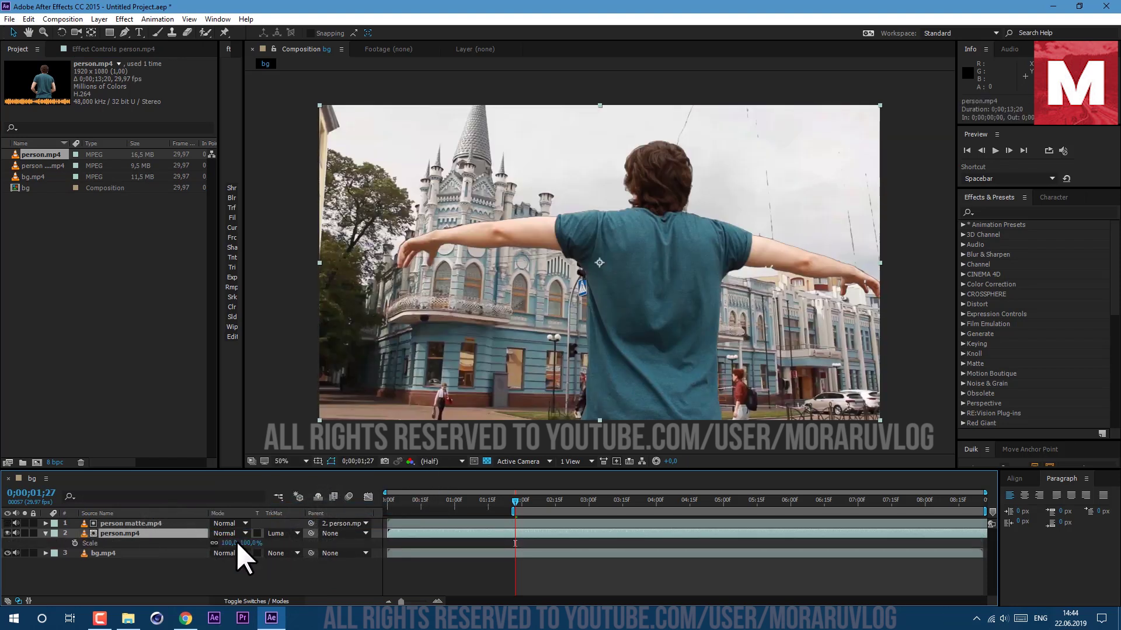
{"action": "left_click_drag", "start_coordinate": [234, 542], "coordinate": [227, 540]}
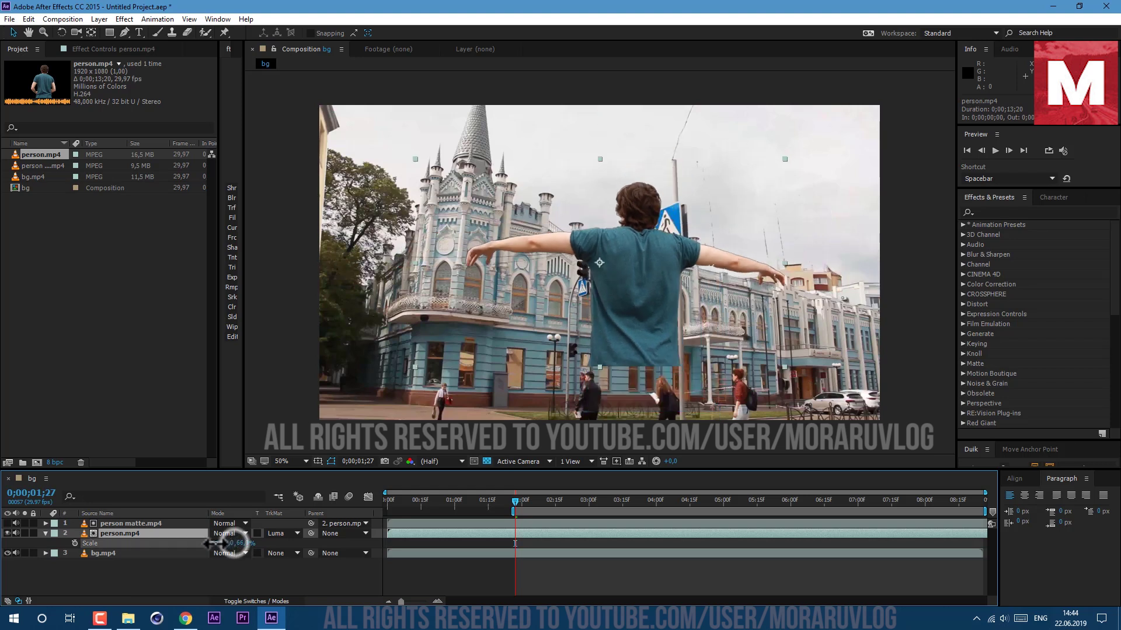
{"action": "left_click_drag", "start_coordinate": [617, 345], "coordinate": [629, 385]}
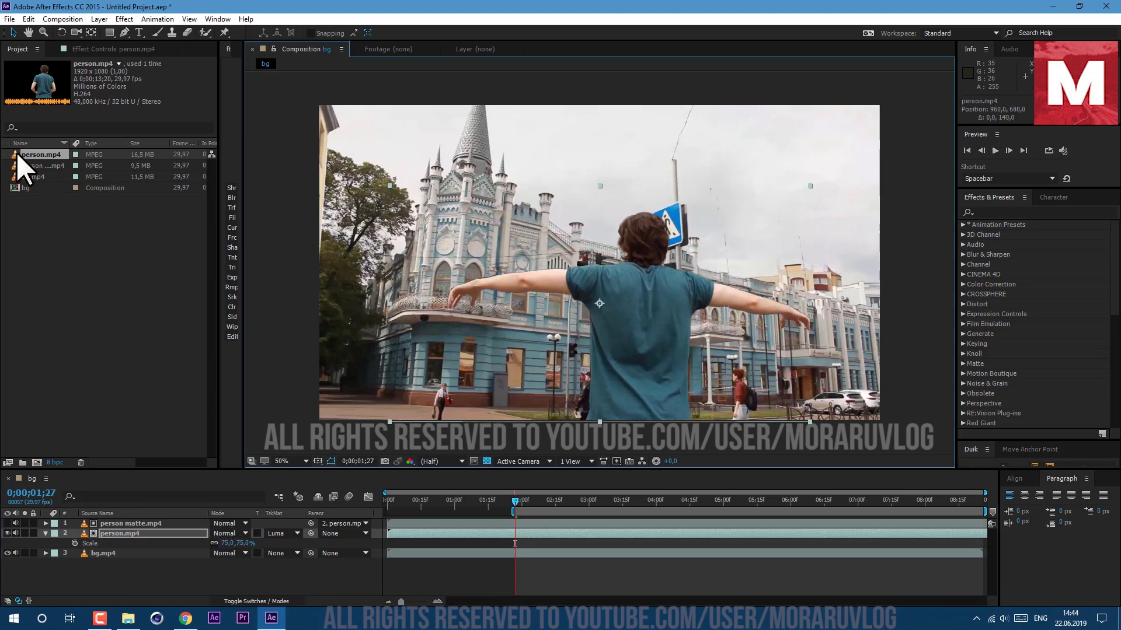
{"action": "left_click_drag", "start_coordinate": [605, 279], "coordinate": [680, 300]}
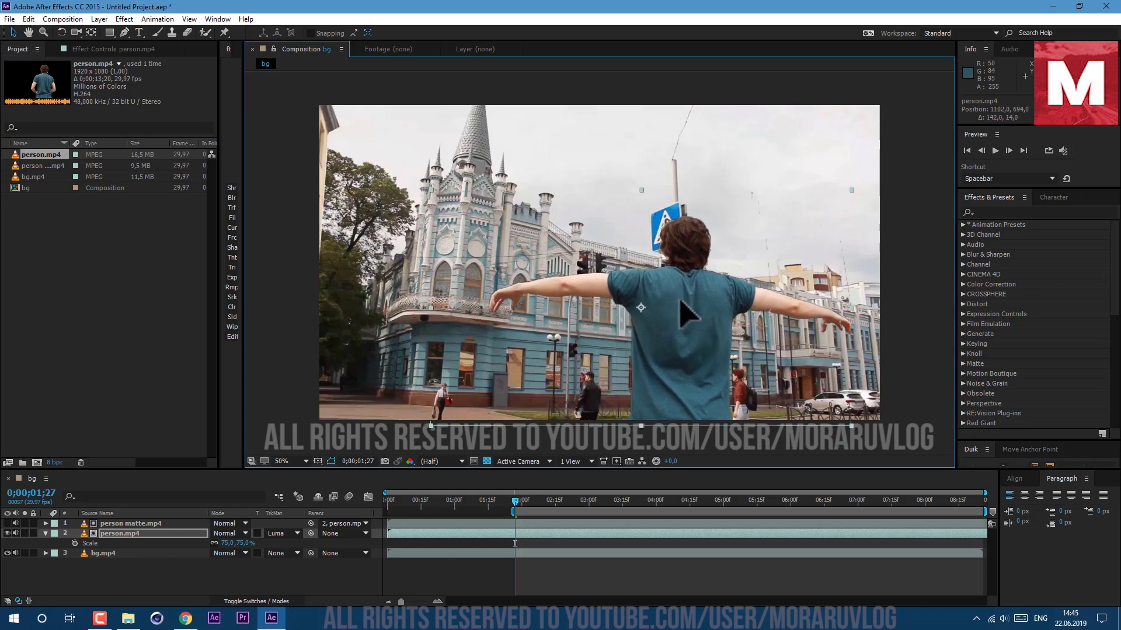
Shift both person layers later in time and scrub through the later frames.
{"action": "left_click", "coordinate": [581, 573]}
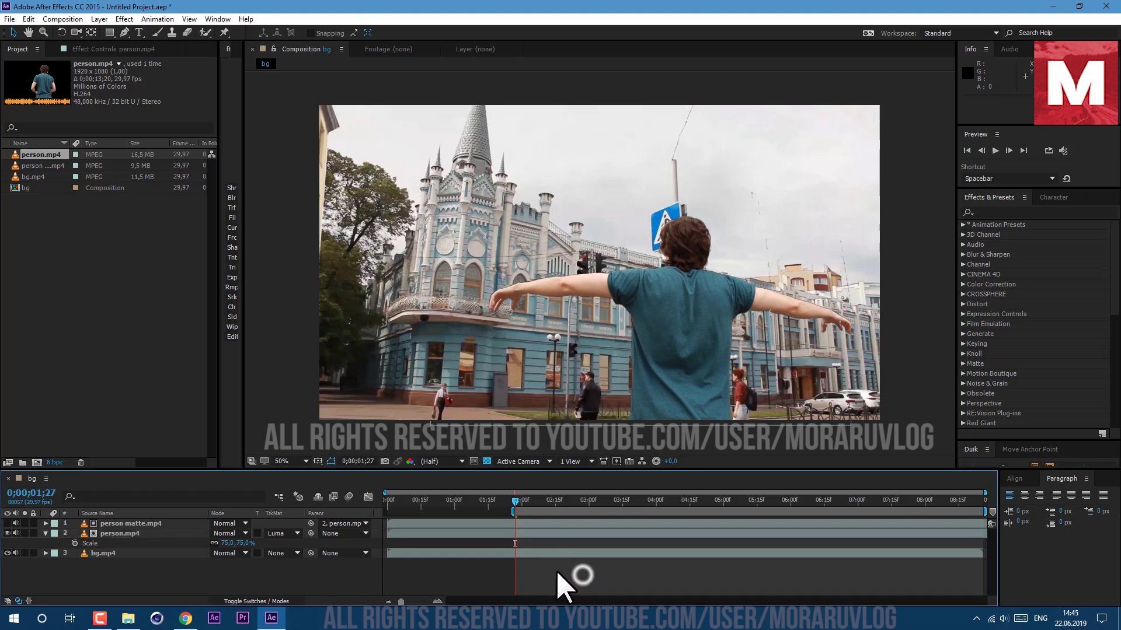
{"action": "left_click", "coordinate": [532, 524]}
{"action": "left_click", "coordinate": [527, 535], "text": "shift"}
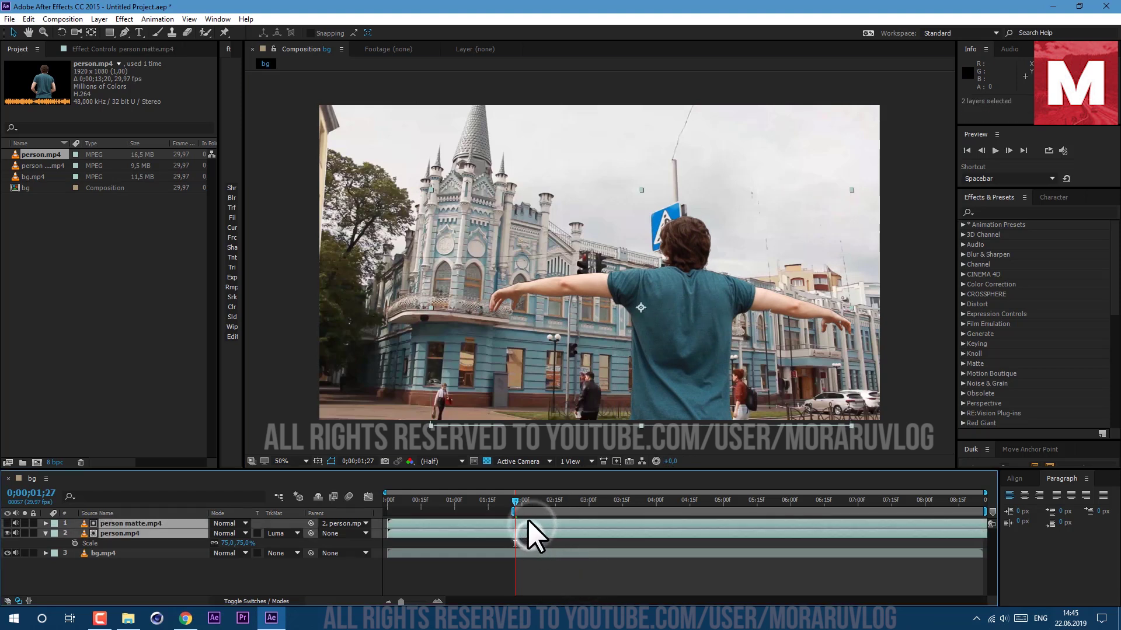
{"action": "left_click_drag", "start_coordinate": [583, 523], "coordinate": [691, 531]}
{"action": "left_click", "coordinate": [629, 551]}
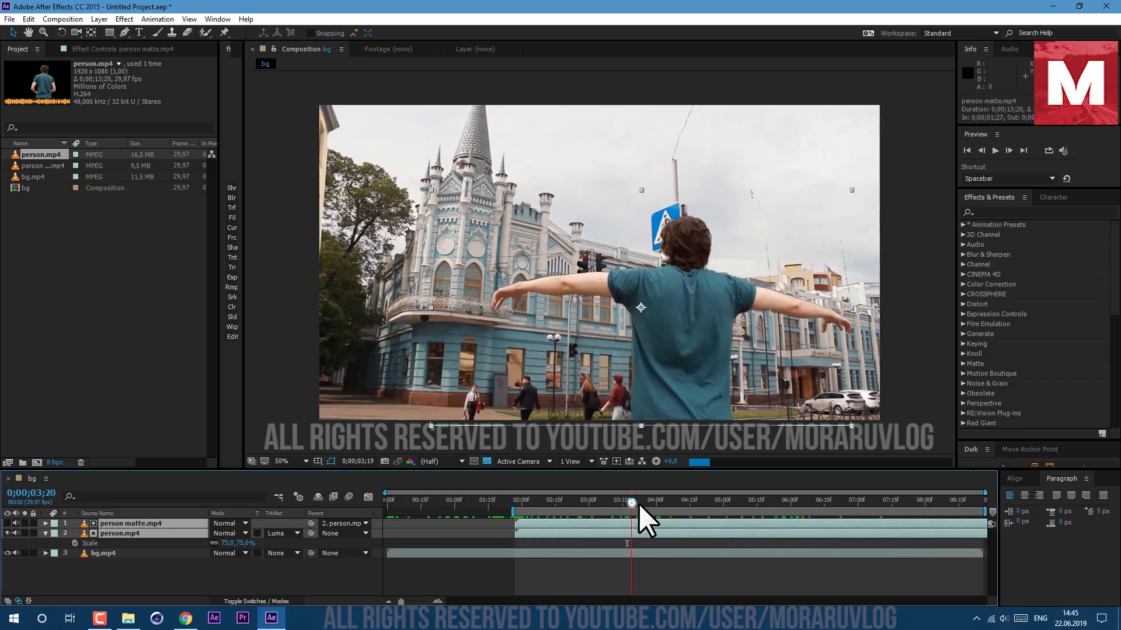
{"action": "left_click_drag", "start_coordinate": [638, 505], "coordinate": [829, 548]}
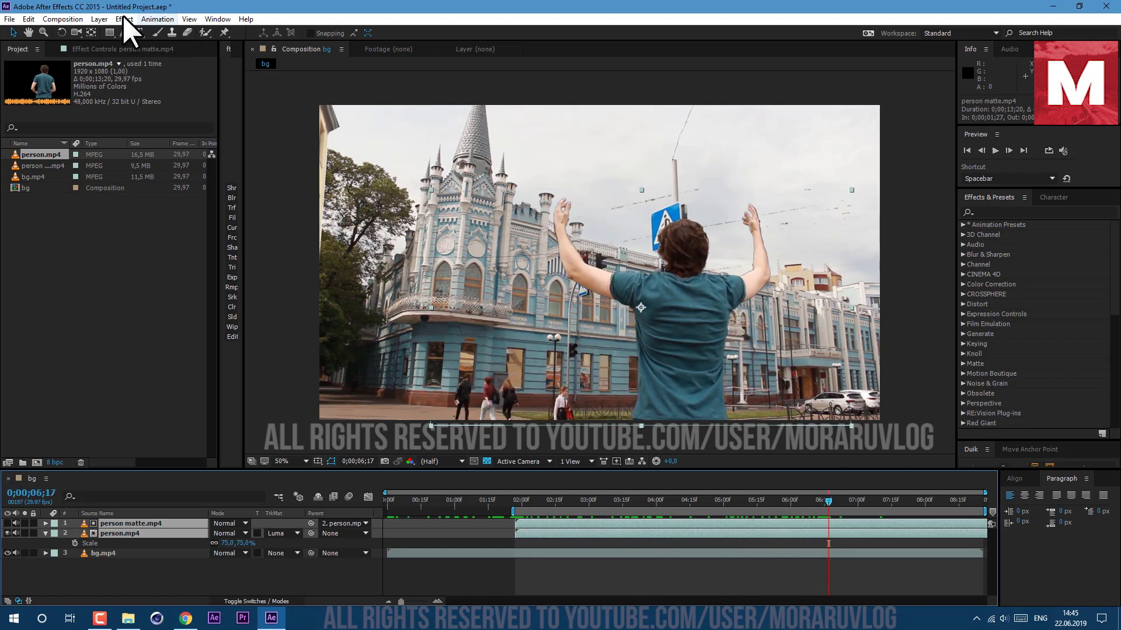
Pre-compose the two person layers into a new composition named 'me'.
{"action": "left_click", "coordinate": [98, 20]}
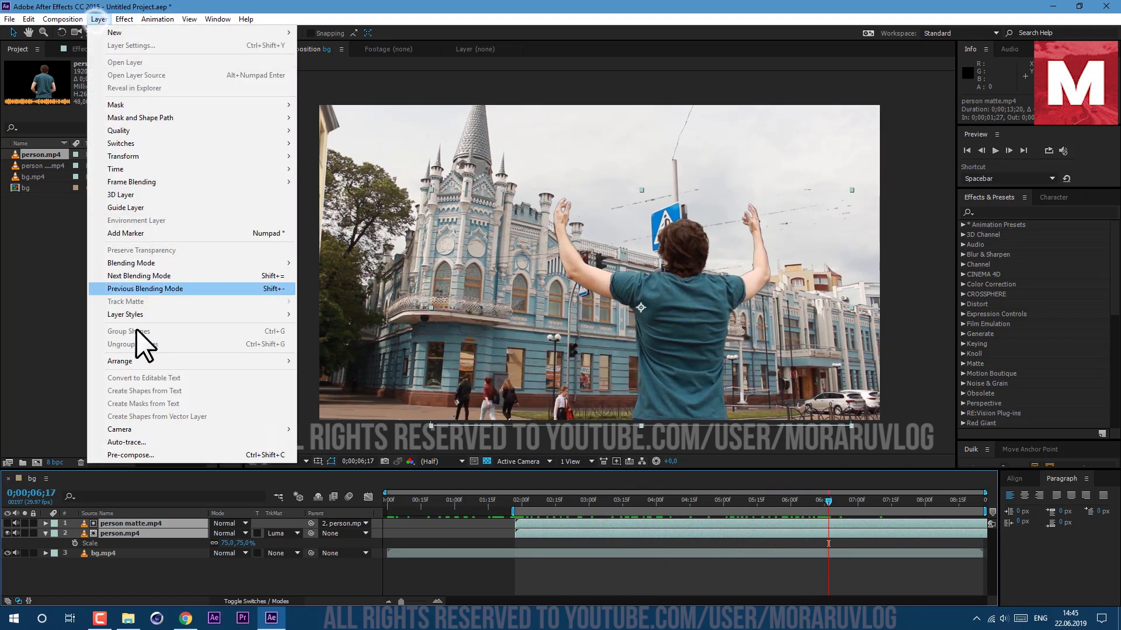
{"action": "left_click", "coordinate": [168, 455]}
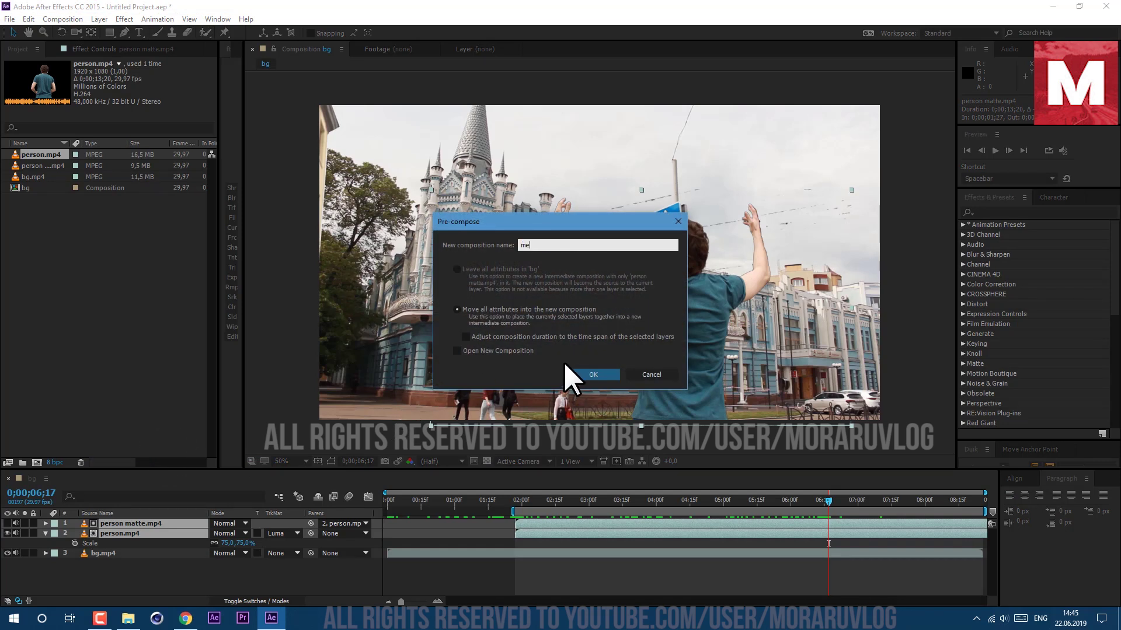
{"action": "type", "text": "me"}
{"action": "left_click", "coordinate": [566, 368]}
Search the effects for 'matte' and apply Matte Choker to the me layer.
{"action": "left_click", "coordinate": [991, 212]}
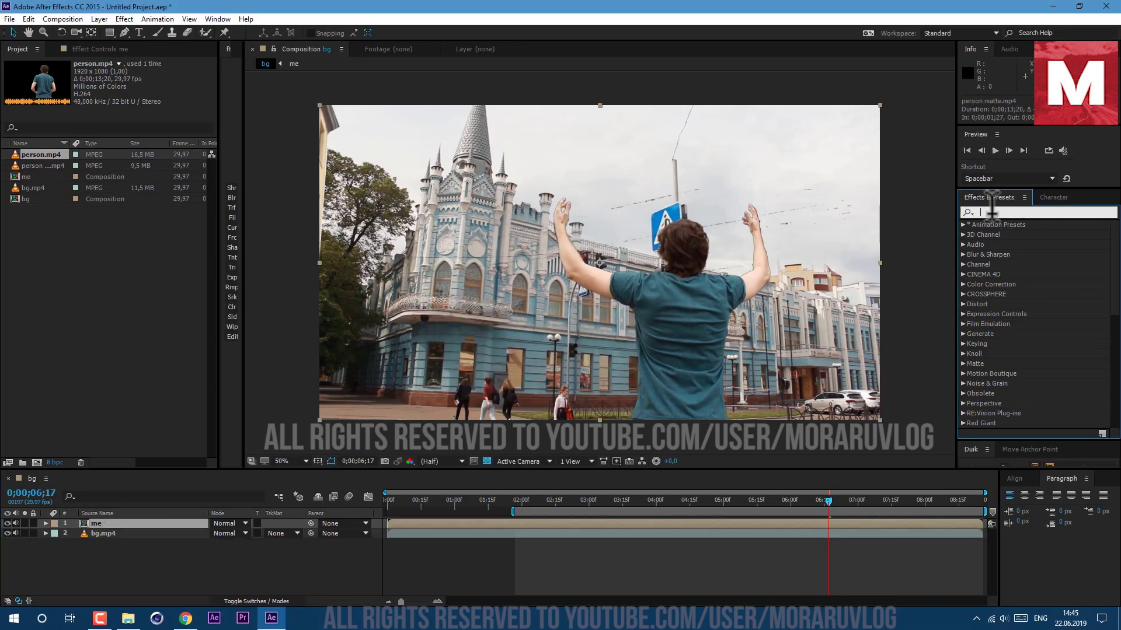
{"action": "type", "text": "matte"}
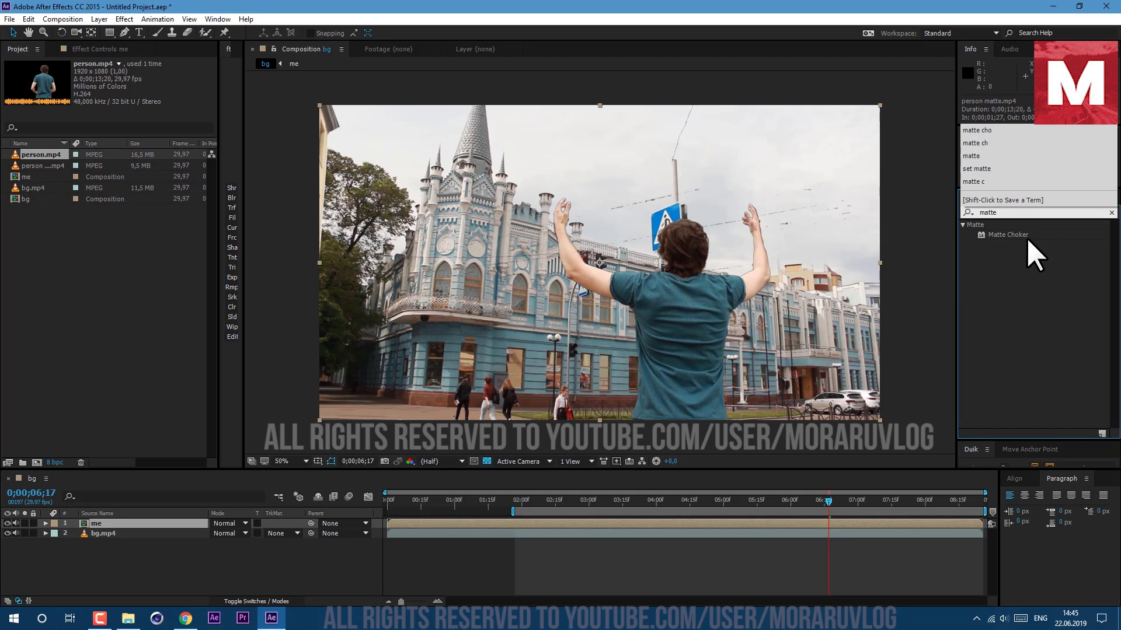
{"action": "left_click_drag", "start_coordinate": [1024, 236], "coordinate": [764, 525]}
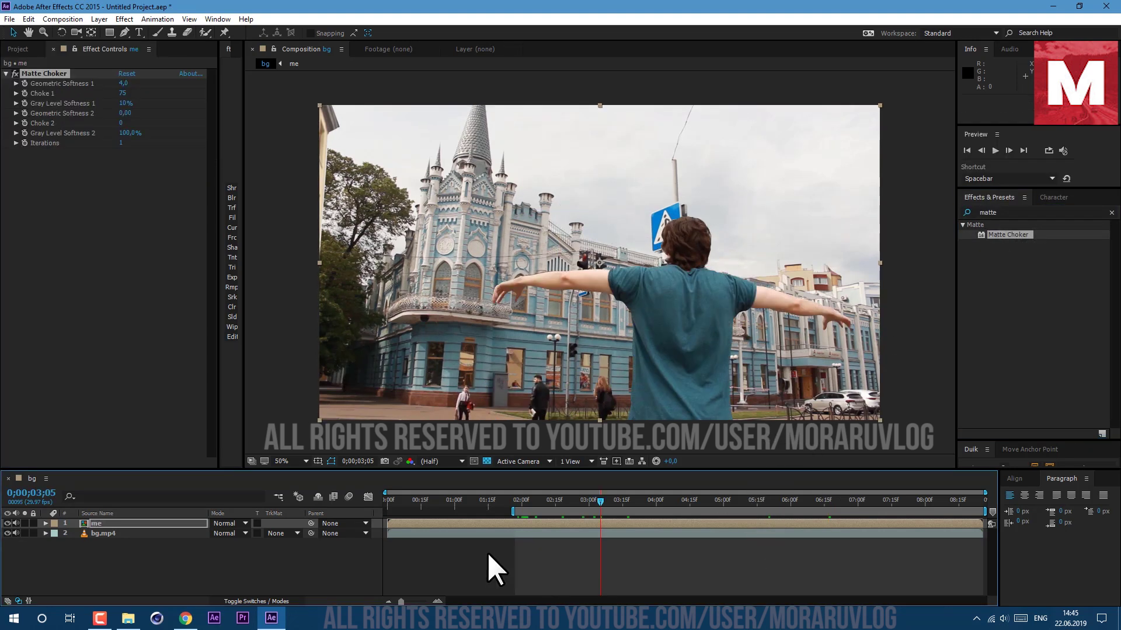
Trim the me layer to start later and apply the Echo effect to it.
{"action": "left_click_drag", "start_coordinate": [385, 527], "coordinate": [508, 517]}
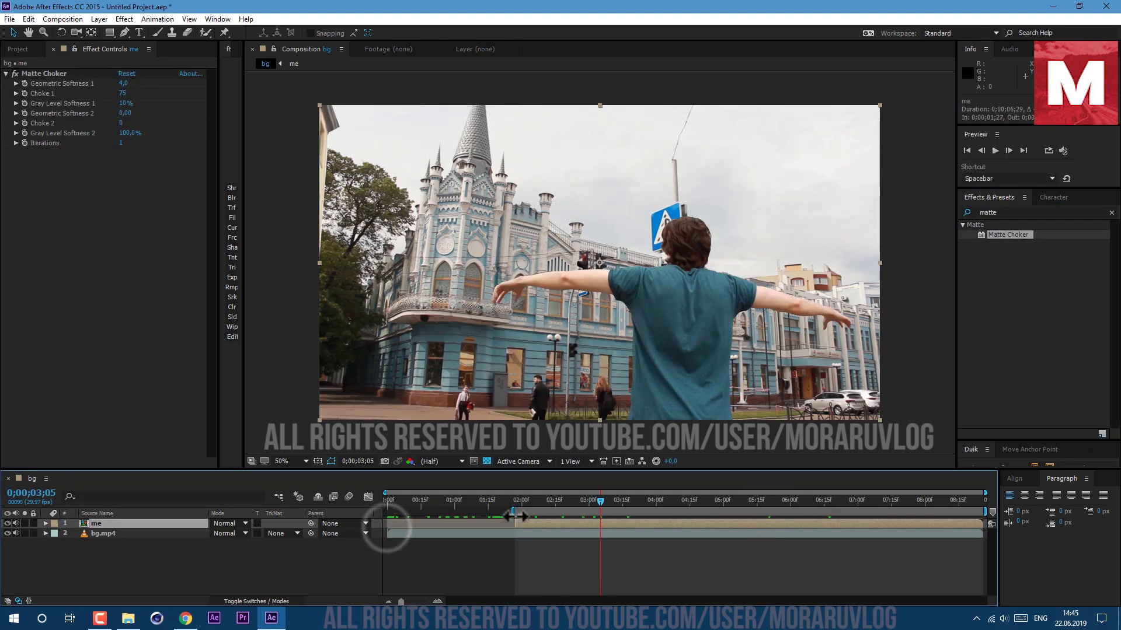
{"action": "double_click", "coordinate": [1001, 214]}
{"action": "type", "text": "echo"}
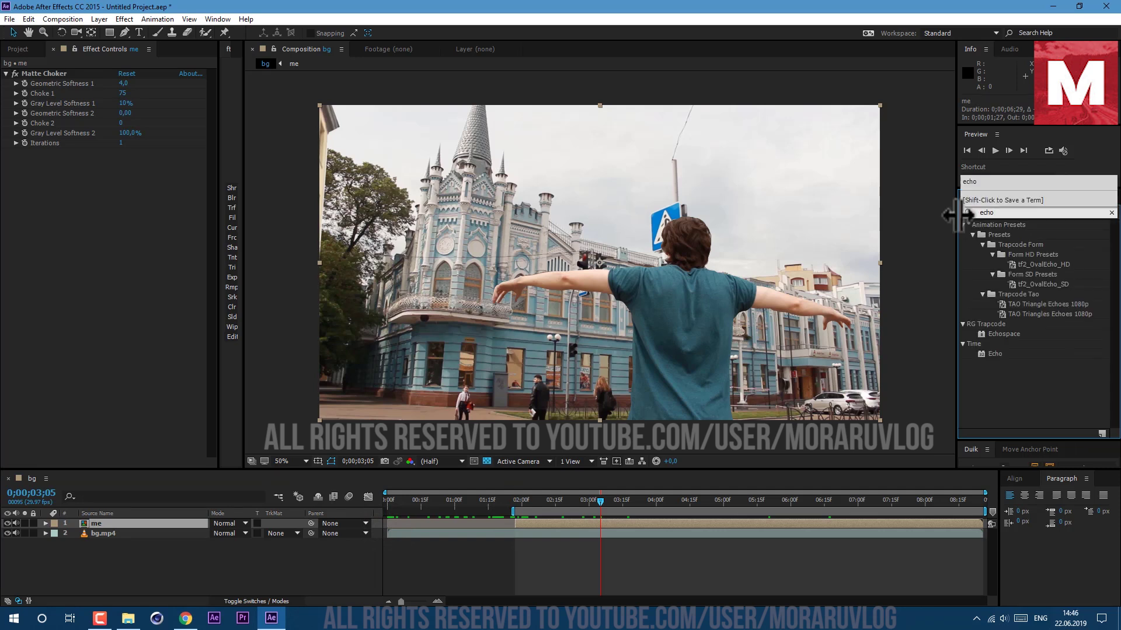
{"action": "left_click_drag", "start_coordinate": [1000, 356], "coordinate": [641, 523]}
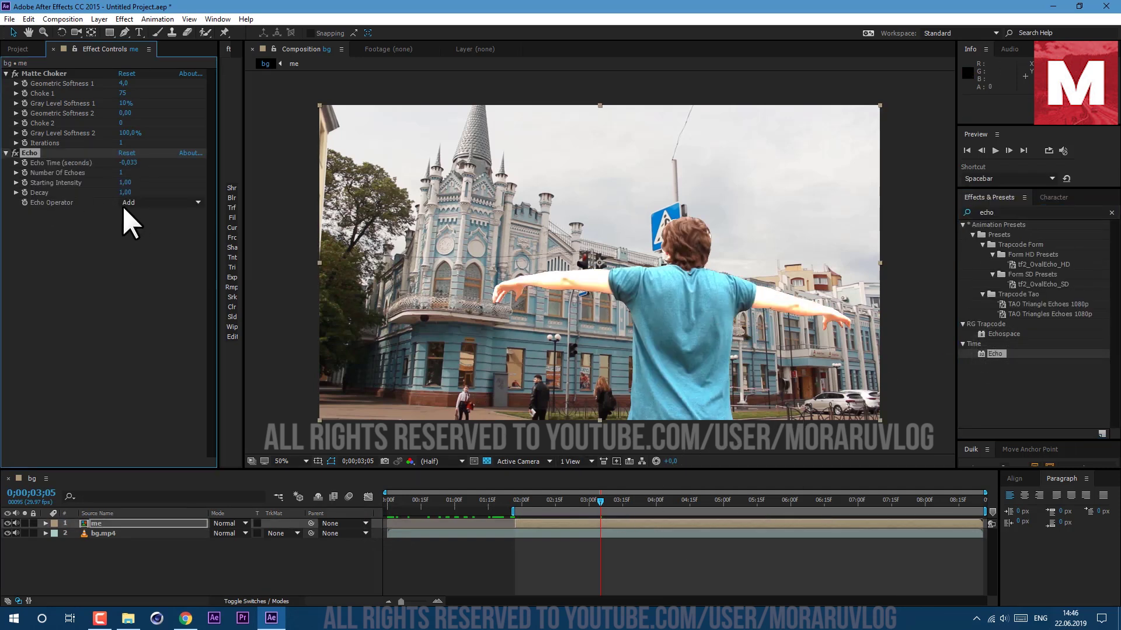
Set Echo to Composite In Front, Echo Time -0,1333, 15 echoes, then preview.
{"action": "left_click", "coordinate": [156, 202]}
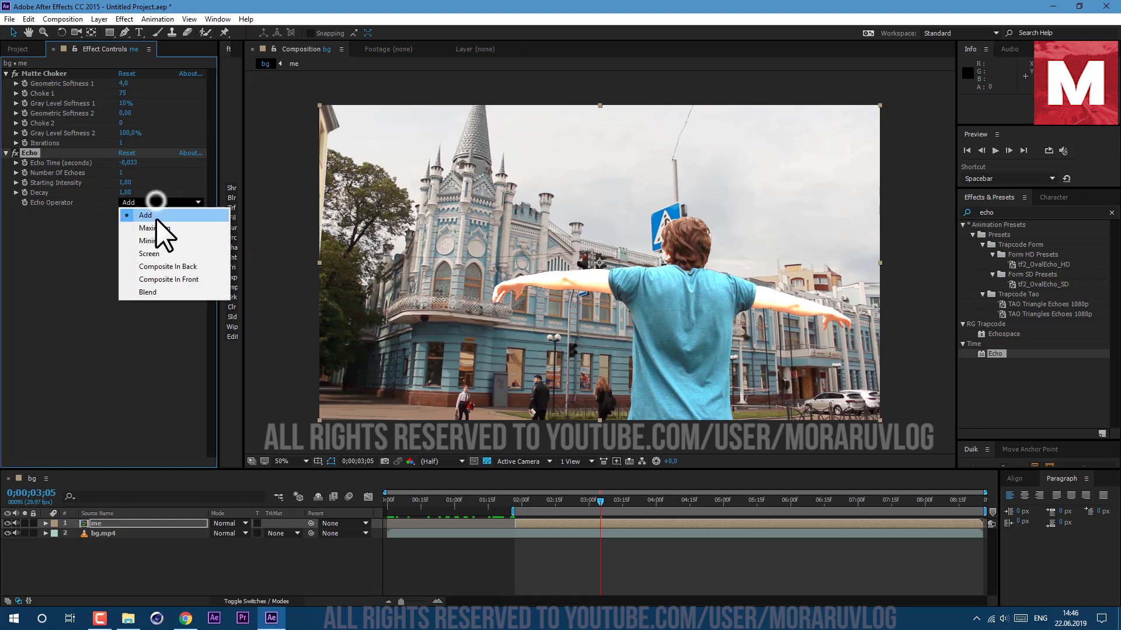
{"action": "left_click", "coordinate": [164, 279]}
{"action": "left_click", "coordinate": [554, 500]}
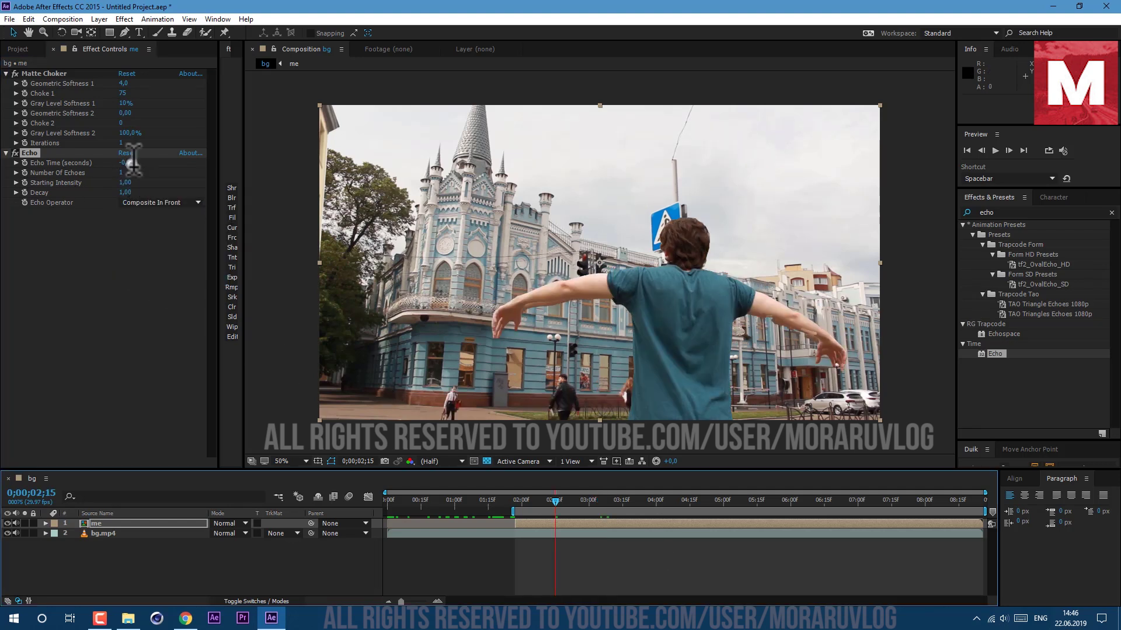
{"action": "left_click", "coordinate": [131, 163]}
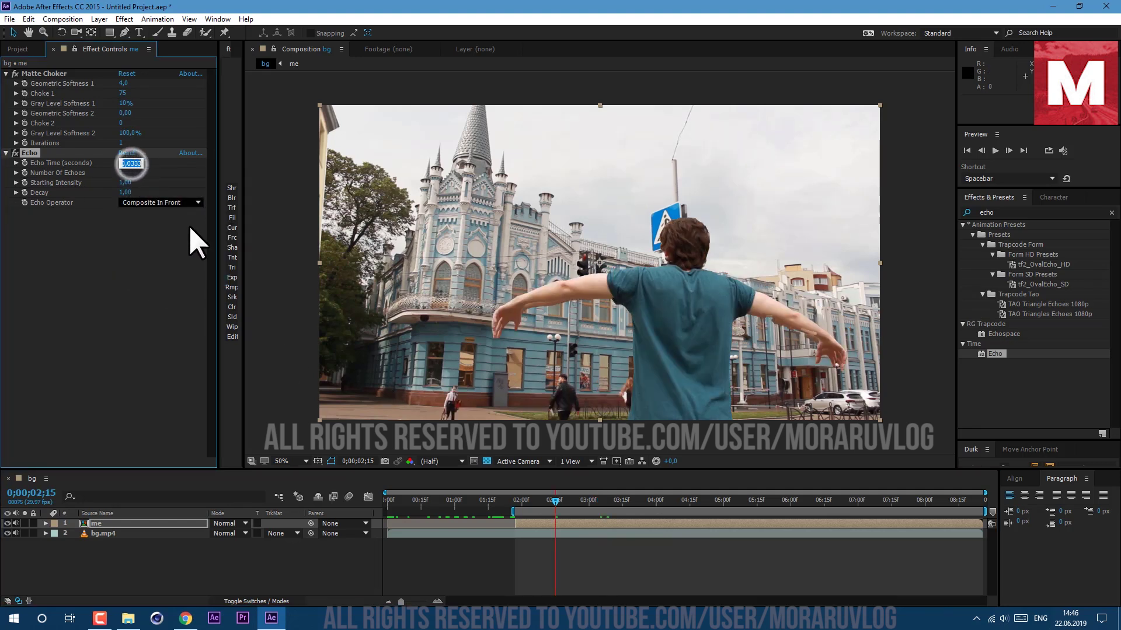
{"action": "key", "text": "Up"}
{"action": "key", "text": "Up"}
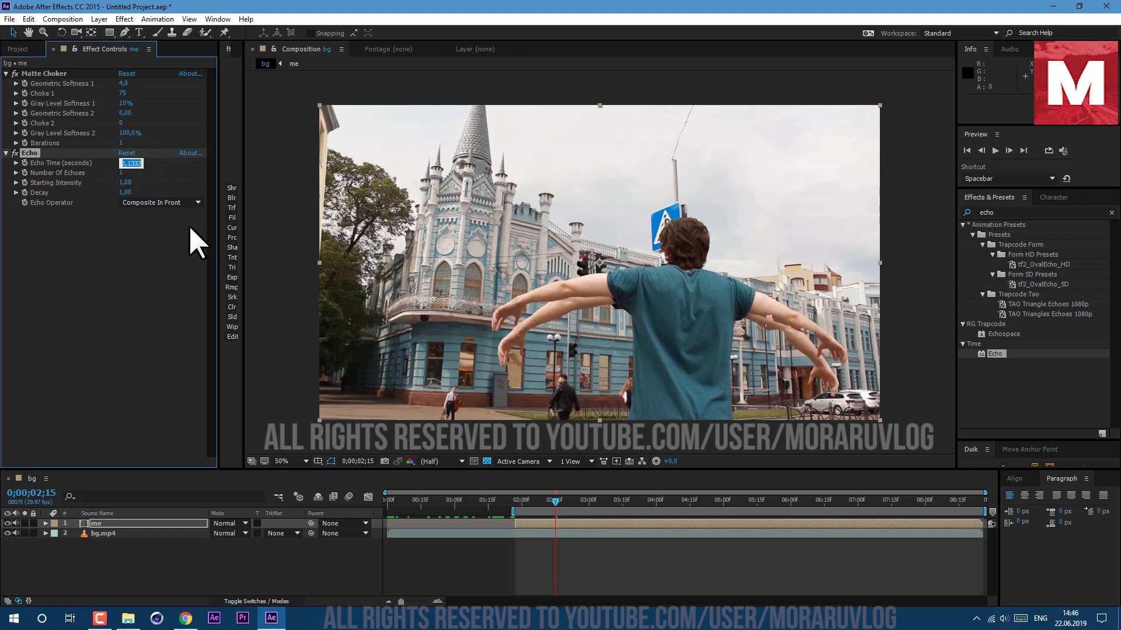
{"action": "type", "text": "-0,1333"}
{"action": "key", "text": "Return"}
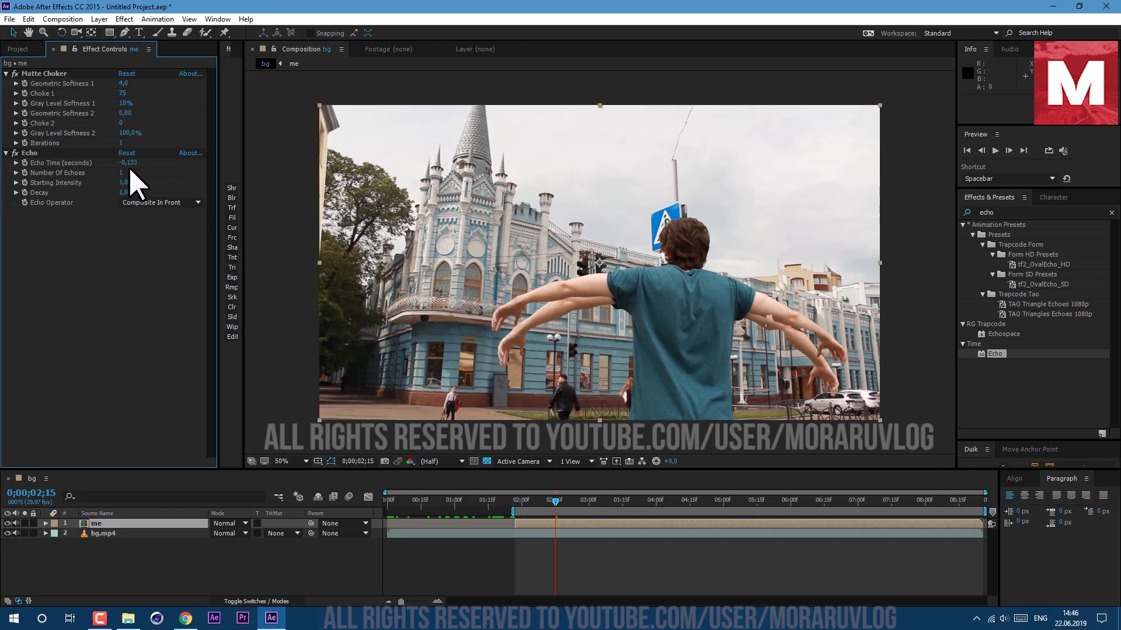
{"action": "type", "text": "4"}
{"action": "key", "text": "Return"}
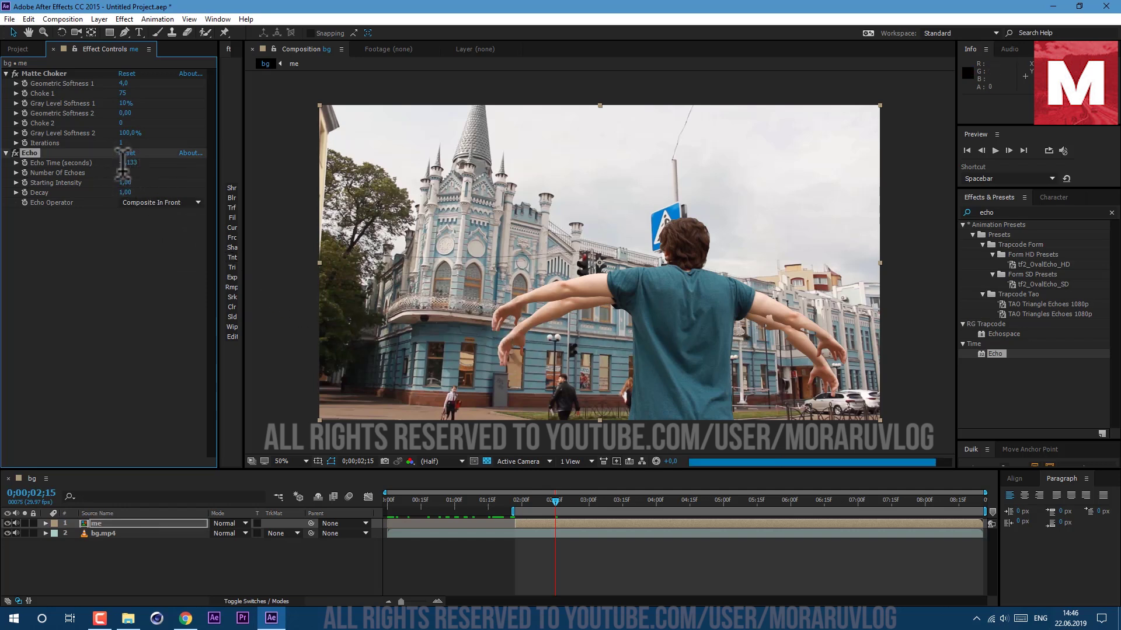
{"action": "key", "text": "space"}
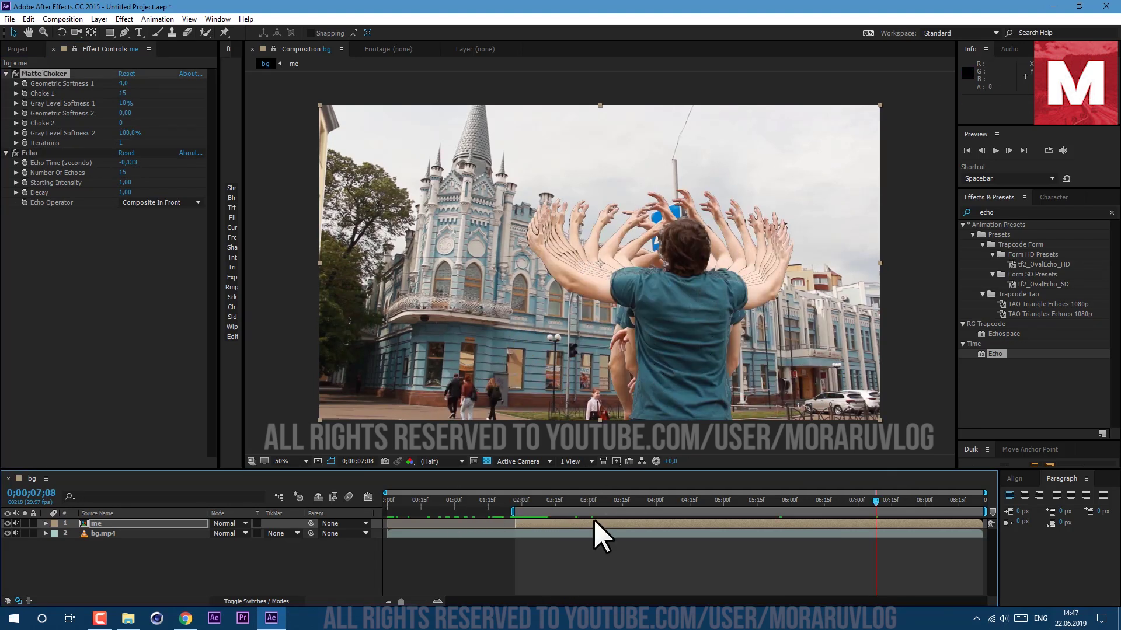
Hide the me layer and duplicate the bg.mp4 layer at 0;00;04;03.
{"action": "left_click", "coordinate": [7, 524]}
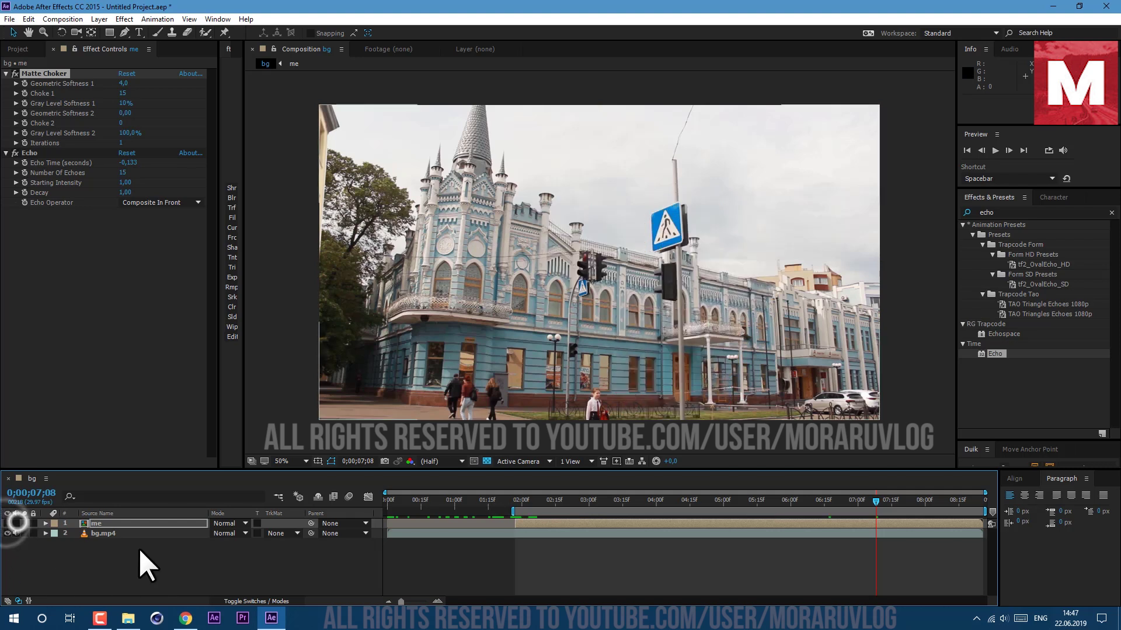
{"action": "left_click", "coordinate": [132, 534]}
{"action": "left_click", "coordinate": [155, 531]}
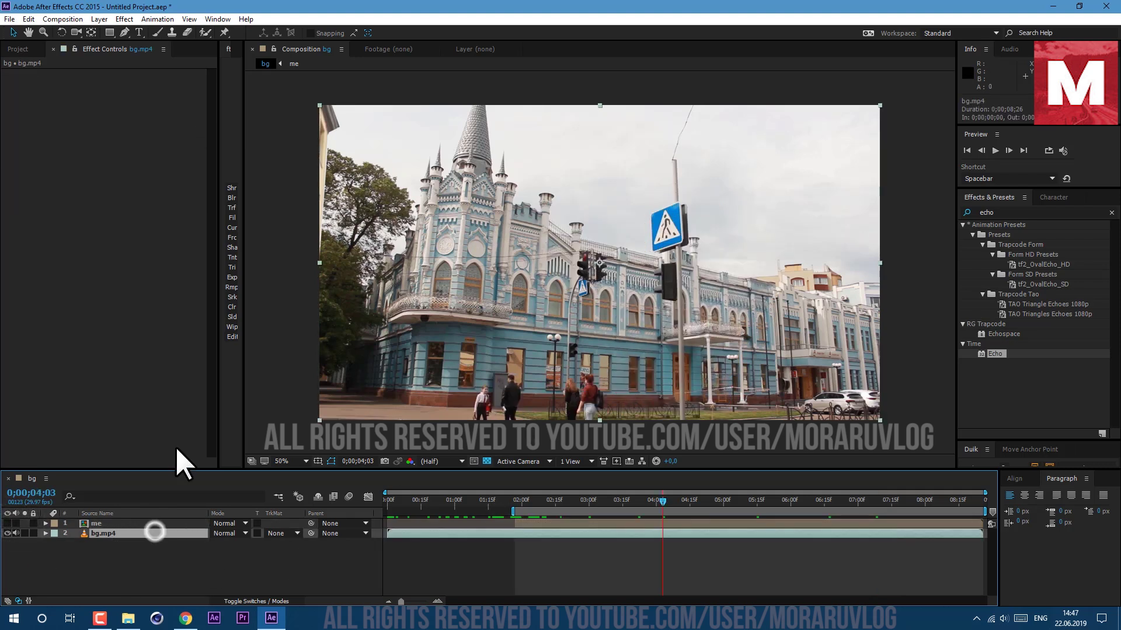
{"action": "left_click", "coordinate": [28, 19]}
{"action": "left_click", "coordinate": [85, 174]}
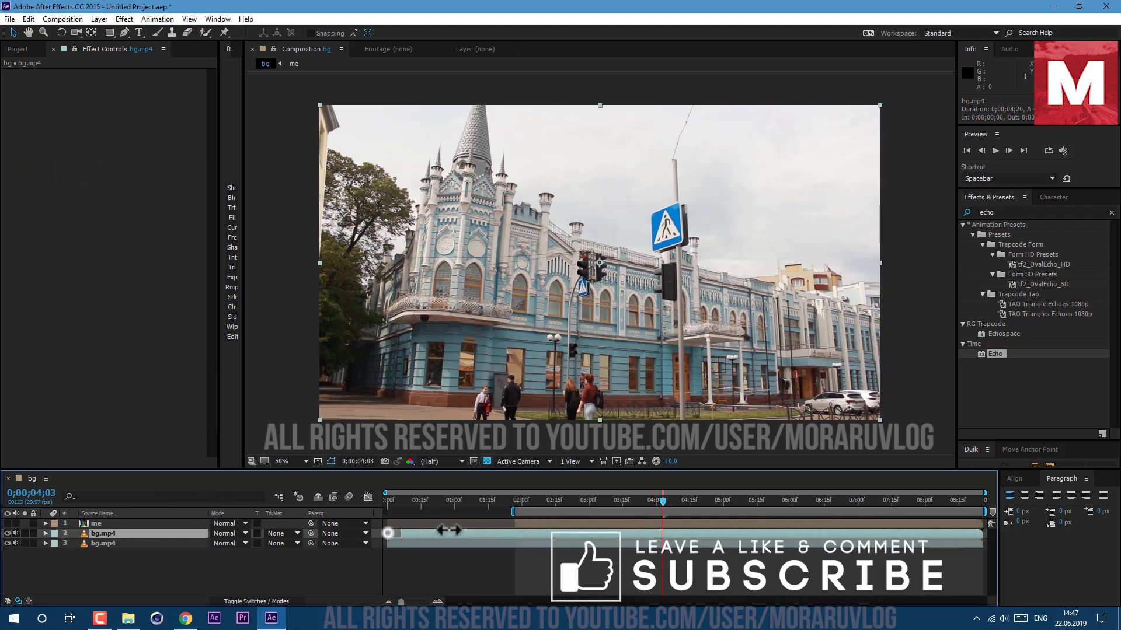
Trim the duplicate bg.mp4's start, freeze it on the current frame, and zoom to the windows.
{"action": "left_click_drag", "start_coordinate": [515, 532], "coordinate": [517, 532]}
{"action": "right_click", "coordinate": [538, 535]}
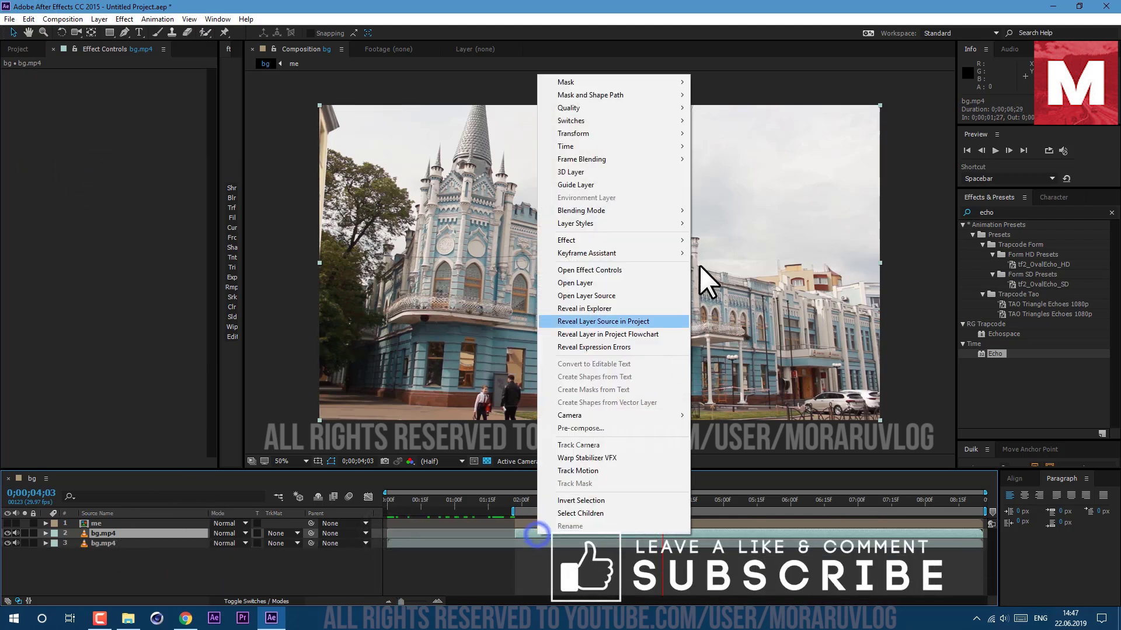
{"action": "left_click", "coordinate": [653, 145]}
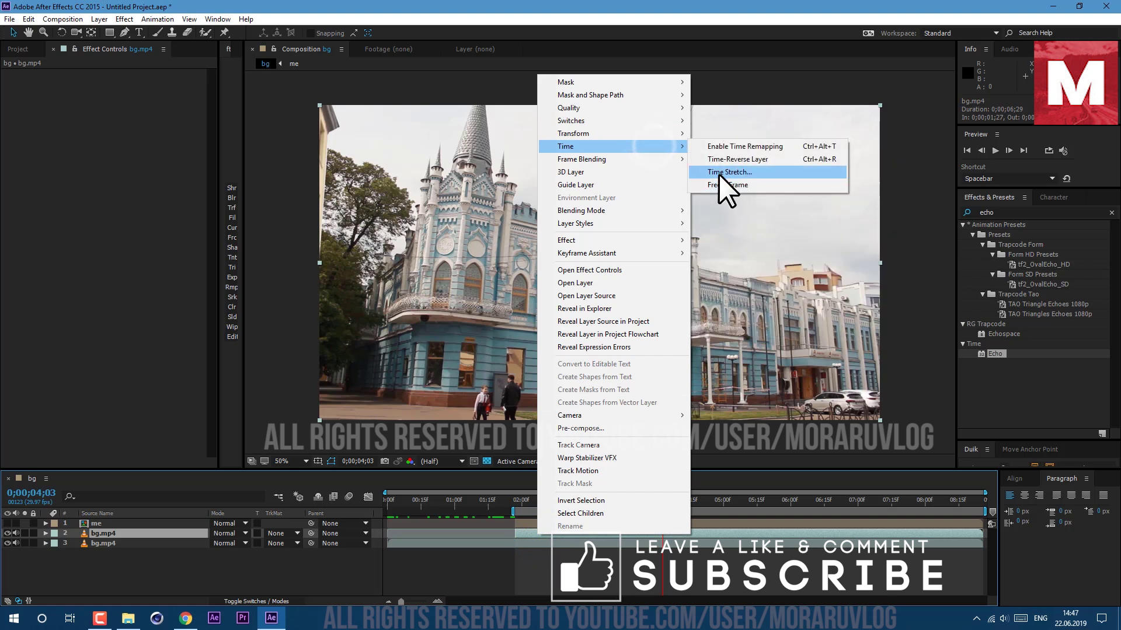
{"action": "left_click", "coordinate": [719, 183]}
{"action": "scroll", "coordinate": [403, 313], "scroll_direction": "up", "scroll_amount": 4}
{"action": "left_click_drag", "start_coordinate": [402, 313], "coordinate": [613, 299]}
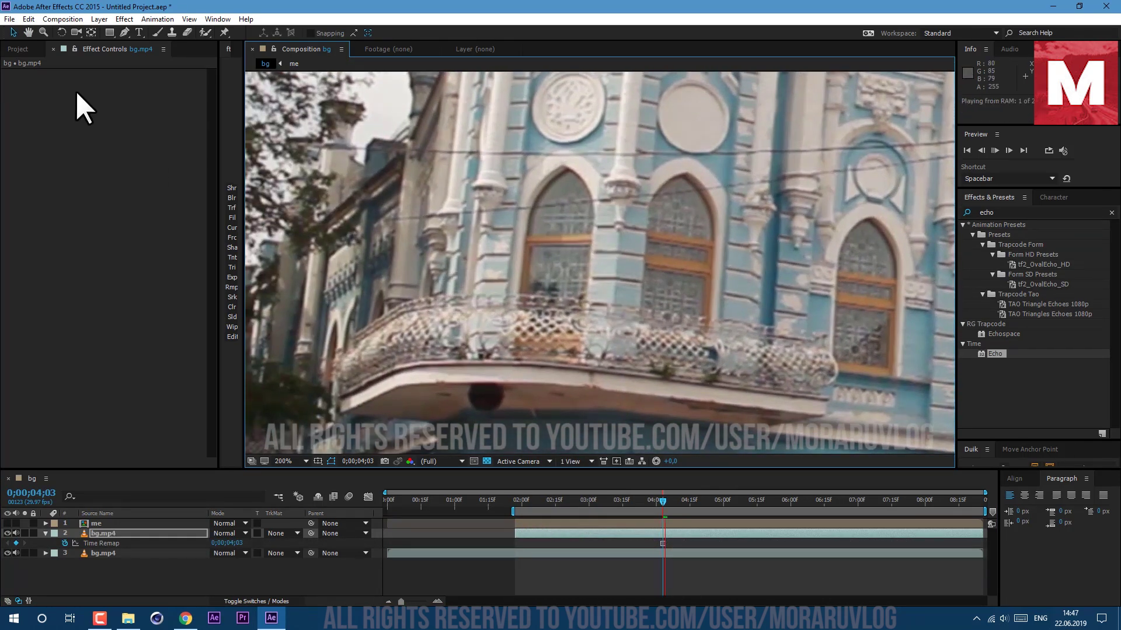
Trace mask points with the Pen up and around the arched upper window.
{"action": "left_click", "coordinate": [124, 32]}
{"action": "left_click", "coordinate": [562, 276]}
{"action": "left_click", "coordinate": [588, 256]}
{"action": "left_click", "coordinate": [611, 190]}
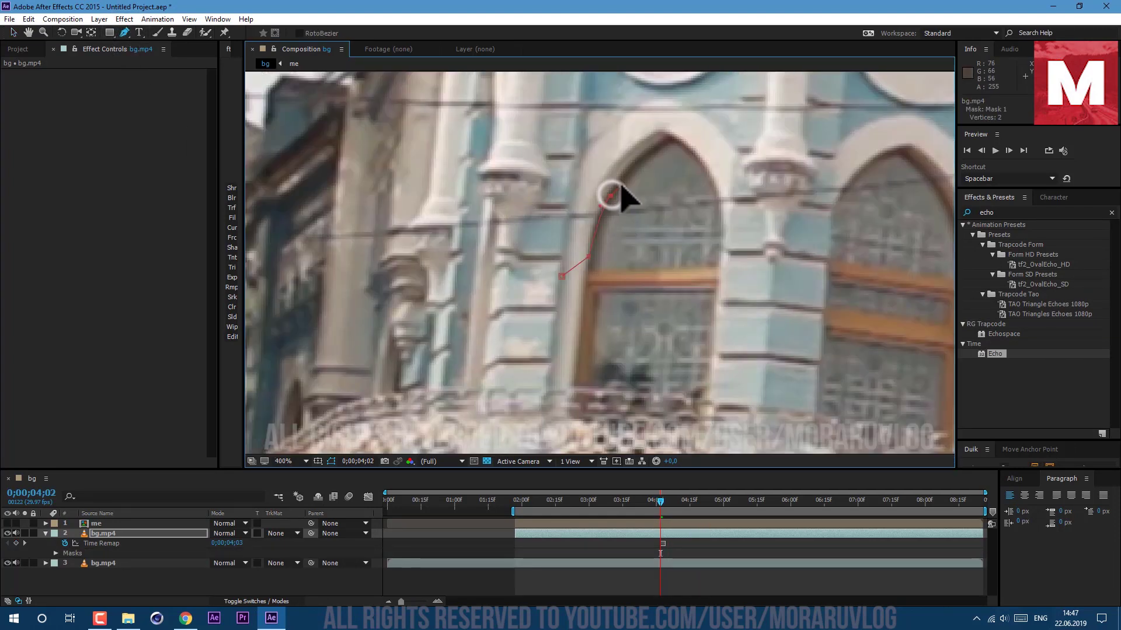
{"action": "left_click", "coordinate": [665, 141]}
{"action": "left_click", "coordinate": [669, 138]}
{"action": "left_click", "coordinate": [709, 176]}
{"action": "left_click", "coordinate": [718, 197]}
{"action": "left_click", "coordinate": [723, 224]}
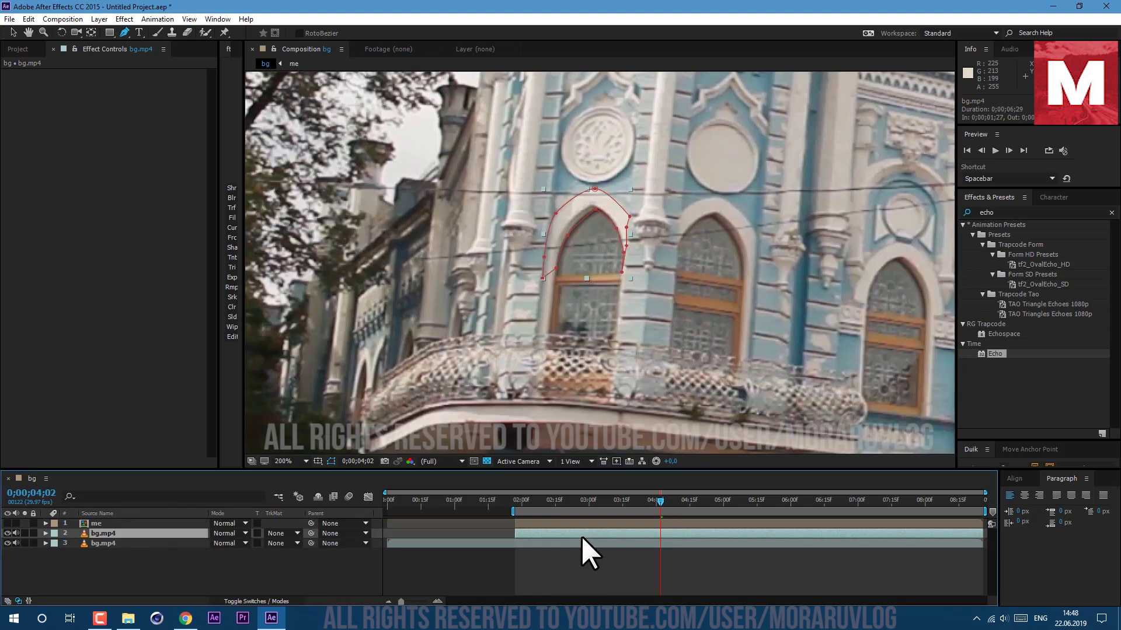
Keyframe Position at 0;00;02;28, then drag the arch down onto the balcony at 0;00;01;27.
{"action": "key", "text": "p"}
{"action": "left_click", "coordinate": [583, 502]}
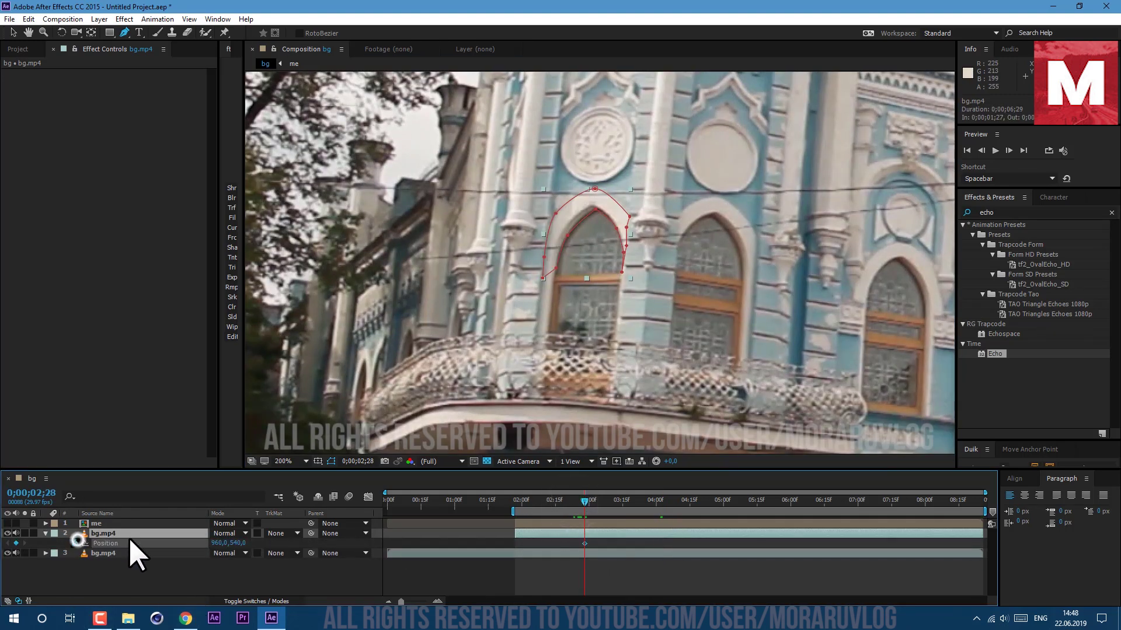
{"action": "left_click", "coordinate": [515, 512]}
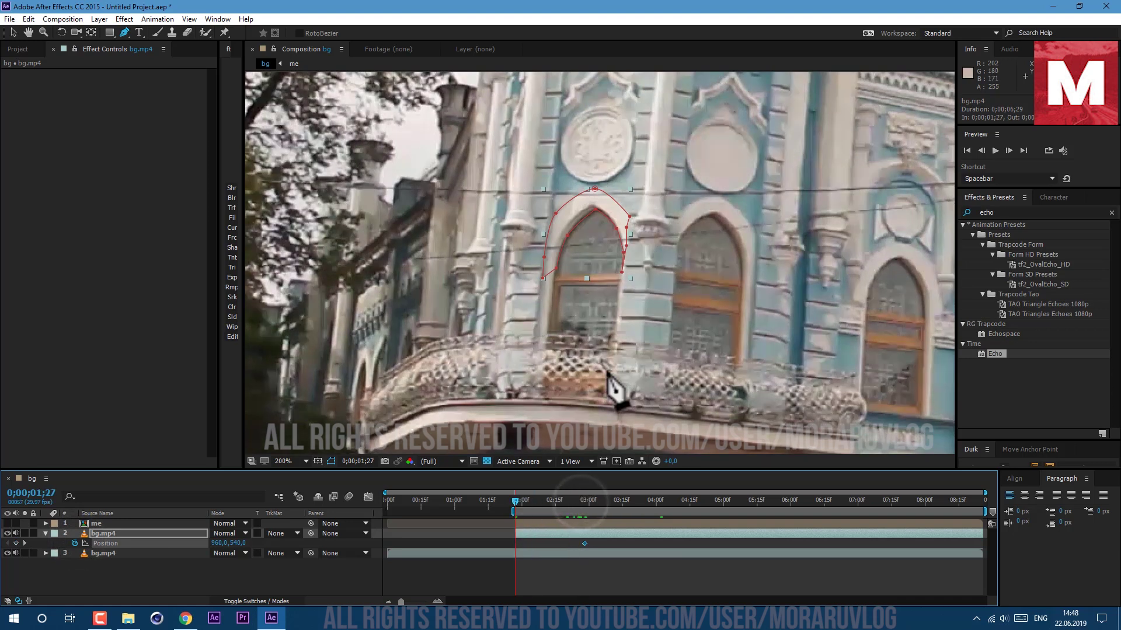
{"action": "key", "text": "v"}
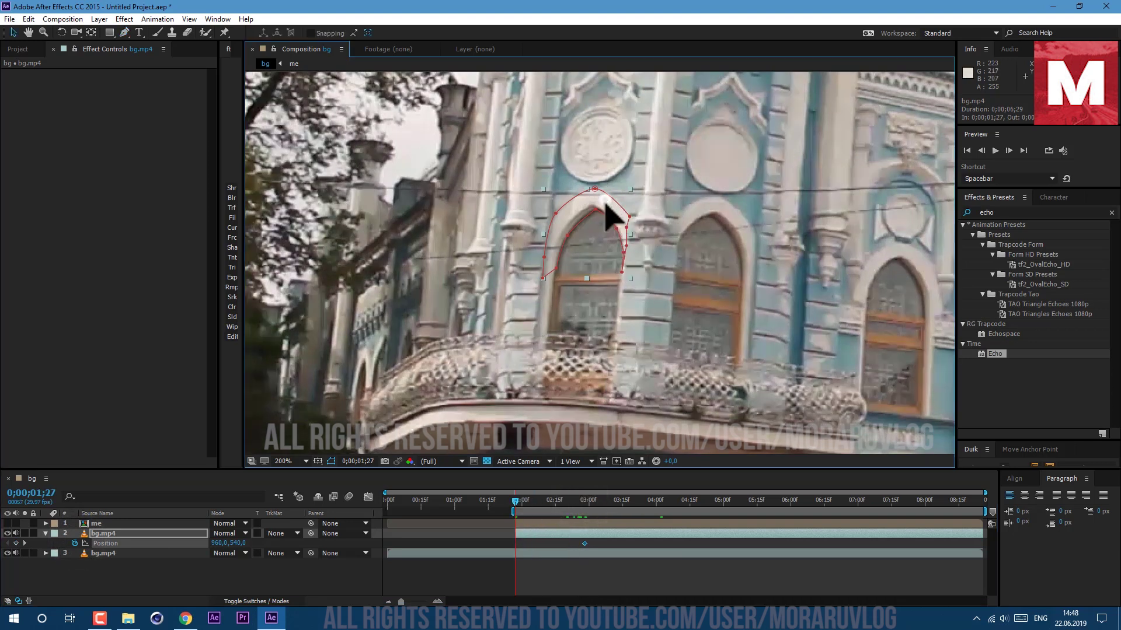
{"action": "left_click_drag", "start_coordinate": [607, 211], "coordinate": [591, 358]}
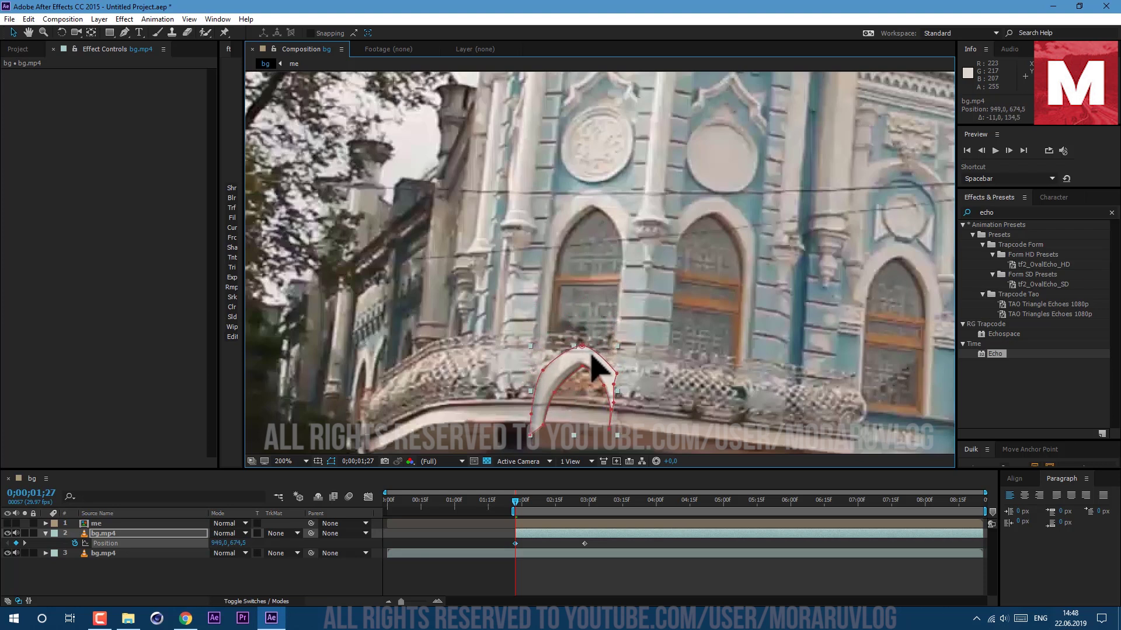
{"action": "left_click", "coordinate": [99, 18]}
Create a white solid named 'matte' and hide it.
{"action": "mouse_move", "coordinate": [284, 41]}
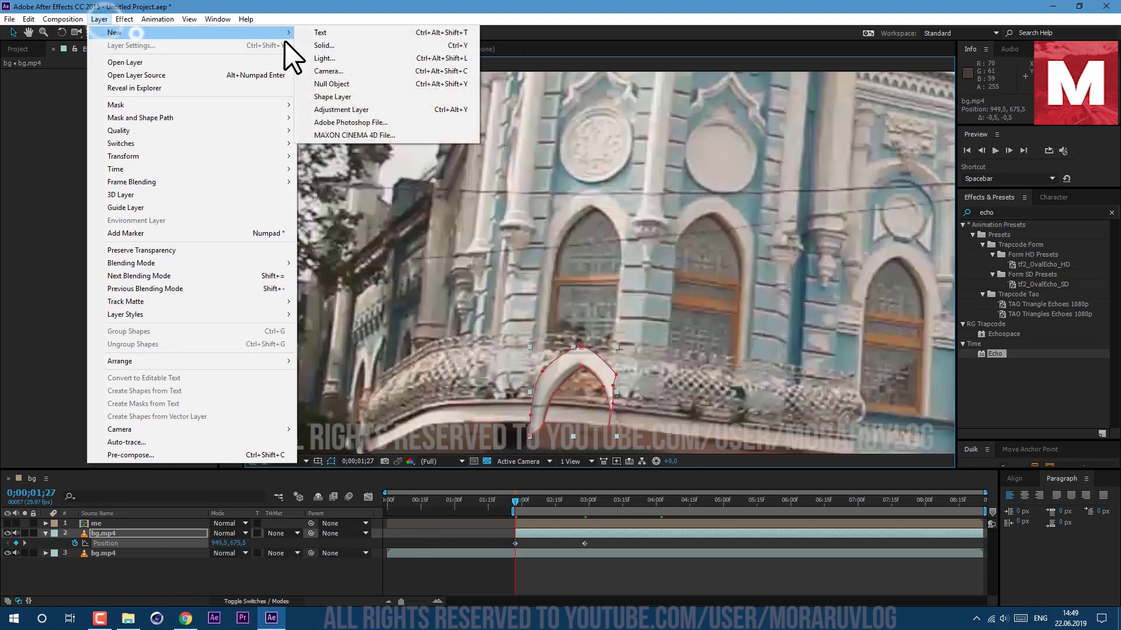
{"action": "left_click", "coordinate": [327, 44]}
{"action": "type", "text": "matte"}
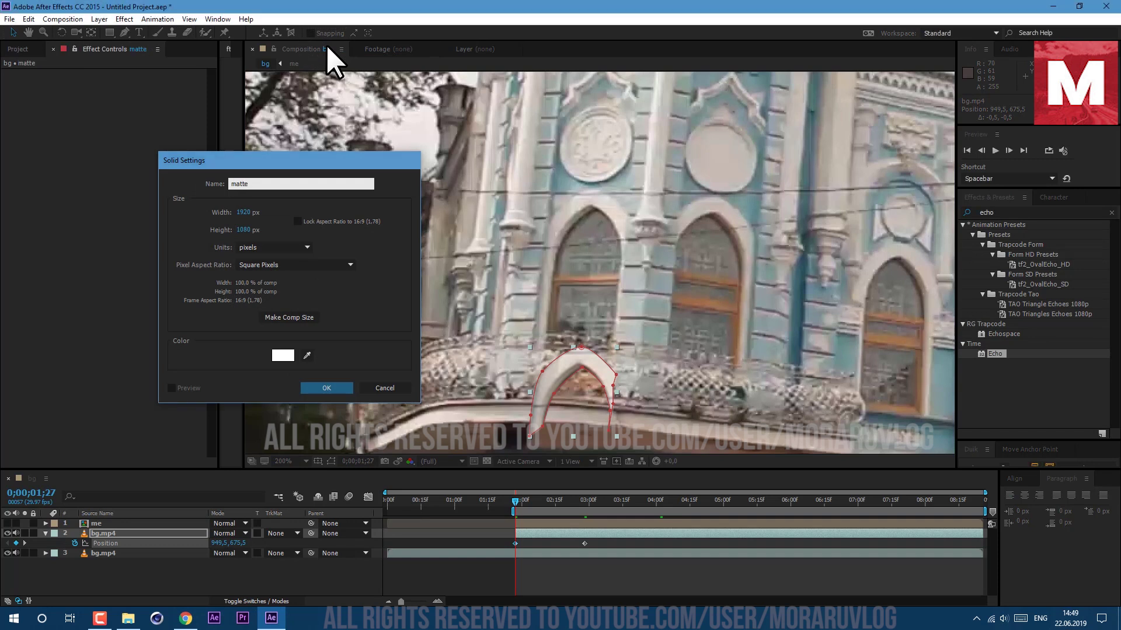
{"action": "key", "text": "Return"}
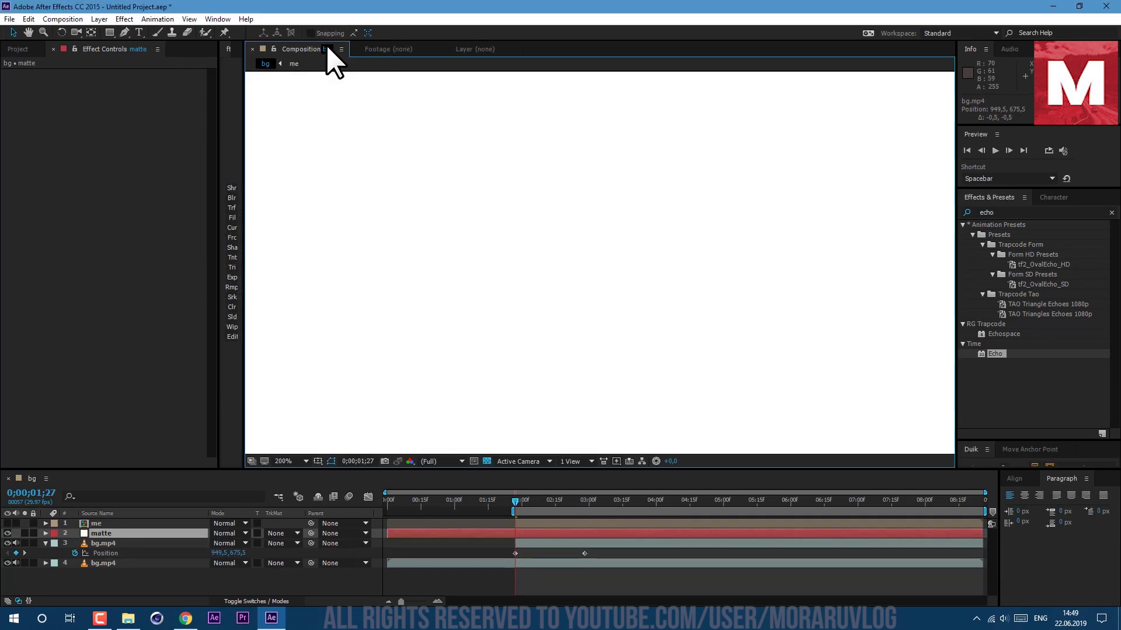
{"action": "left_click", "coordinate": [8, 534]}
Draw a closed Pen mask around the arch's balcony spot on the matte layer.
{"action": "left_click", "coordinate": [125, 32]}
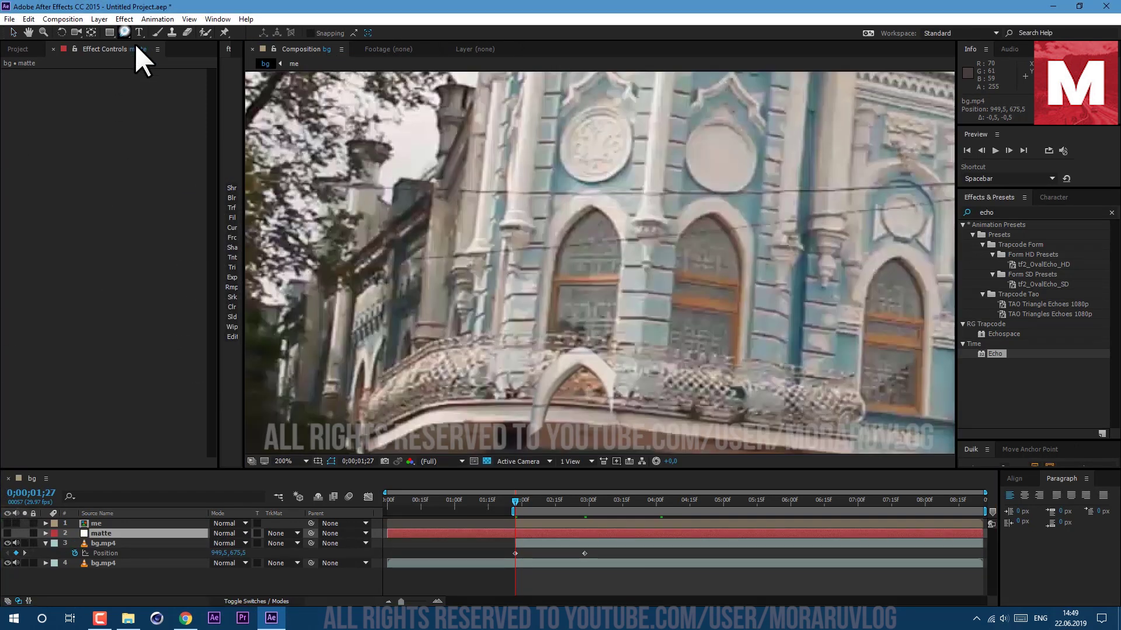
{"action": "left_click", "coordinate": [506, 346]}
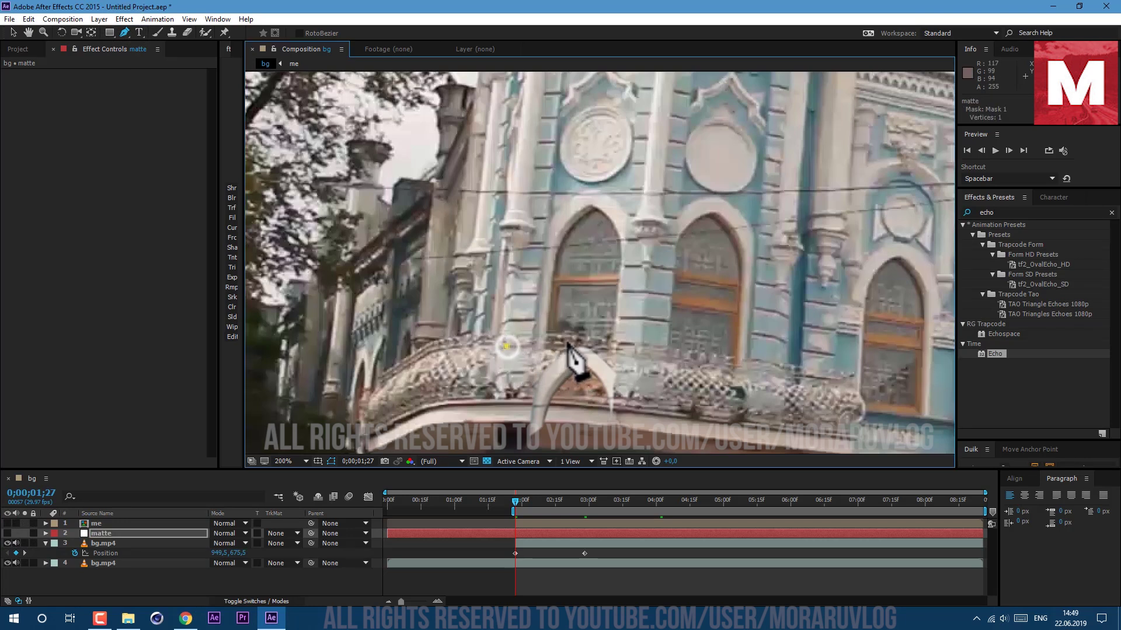
{"action": "left_click_drag", "start_coordinate": [567, 342], "coordinate": [581, 340]}
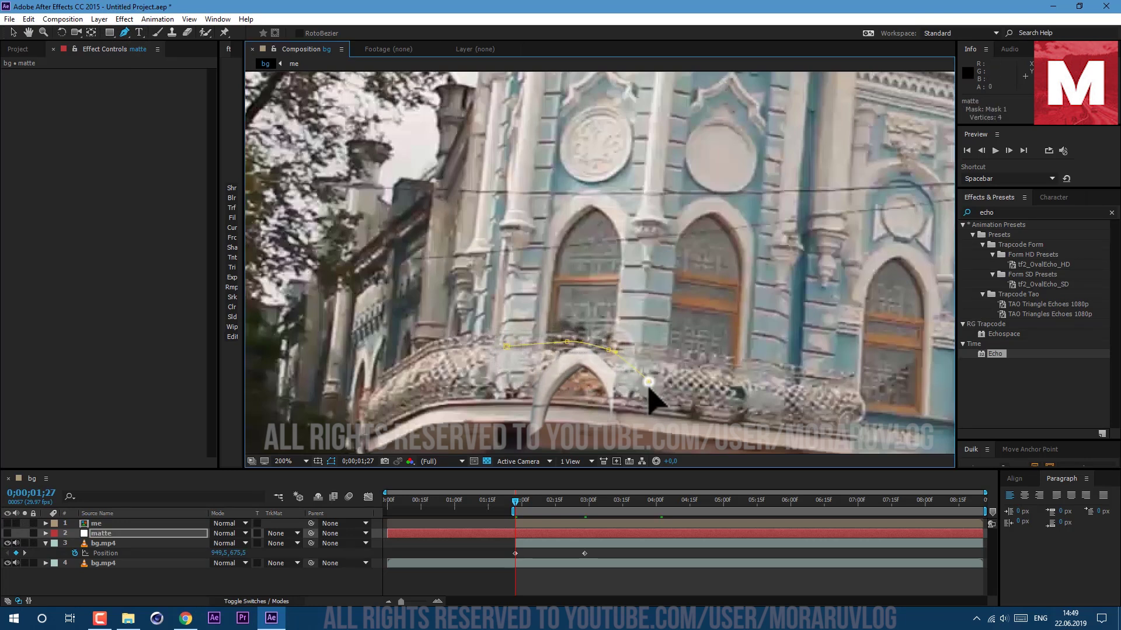
{"action": "left_click", "coordinate": [508, 445]}
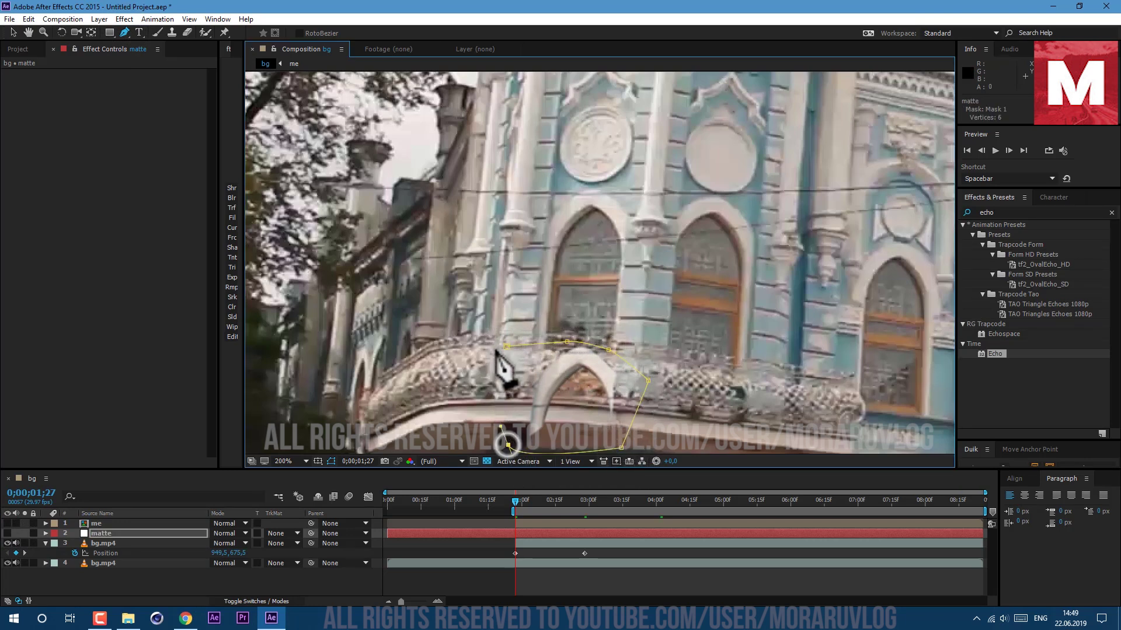
{"action": "left_click", "coordinate": [506, 346]}
{"action": "left_click", "coordinate": [171, 535]}
Set the matte layer's Mask Feather to 15 pixels.
{"action": "key", "text": "m"}
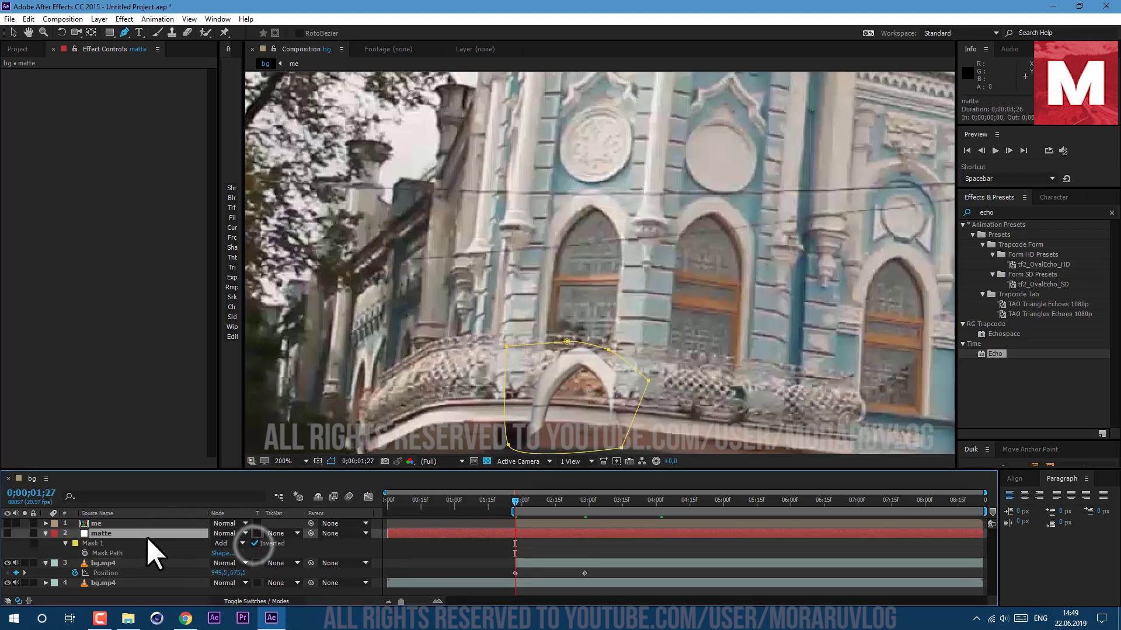
{"action": "left_click", "coordinate": [65, 544]}
{"action": "left_click", "coordinate": [65, 544]}
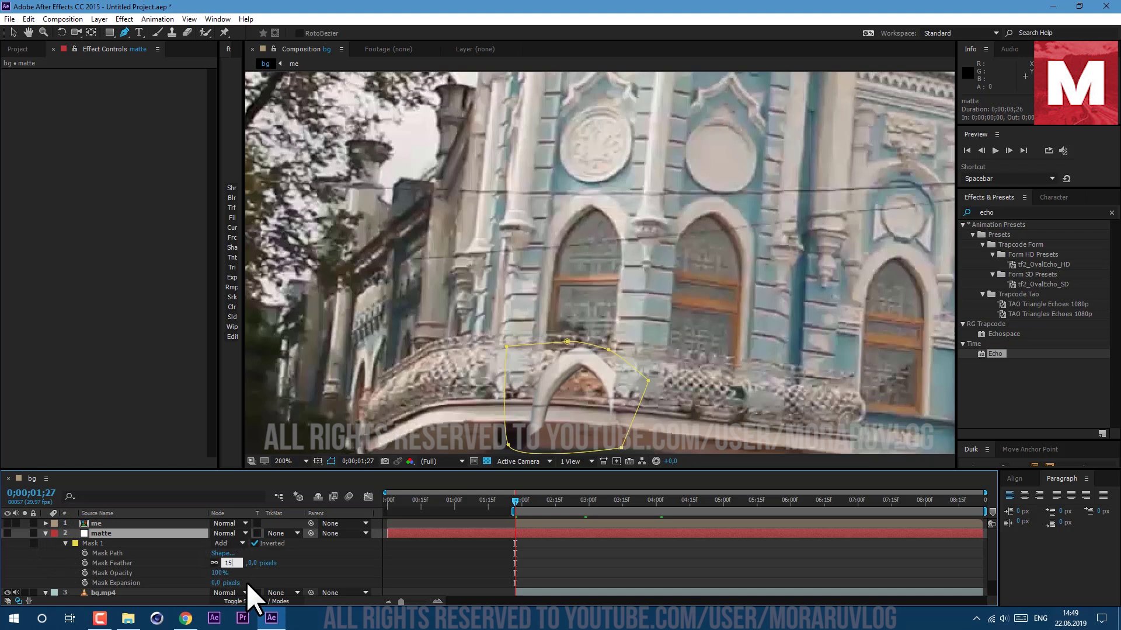
{"action": "key", "text": "Return"}
{"action": "left_click", "coordinate": [45, 533]}
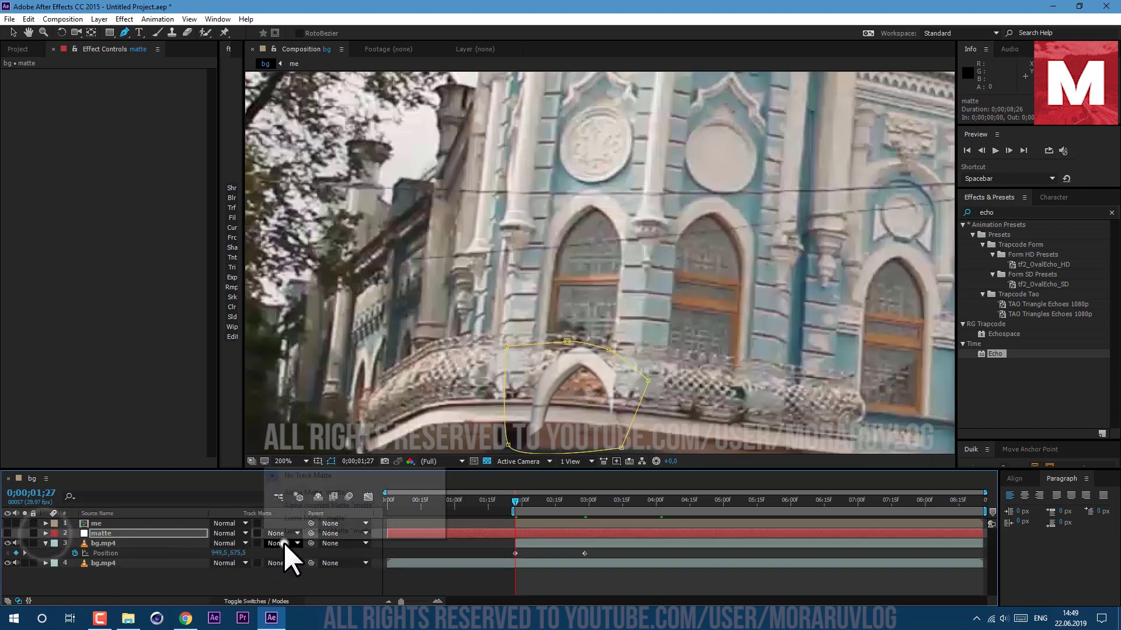
Set bg.mp4 to Alpha Matte, trim the matte 8 frames, and ease the final Position keyframe to zero speed.
{"action": "left_click", "coordinate": [301, 494]}
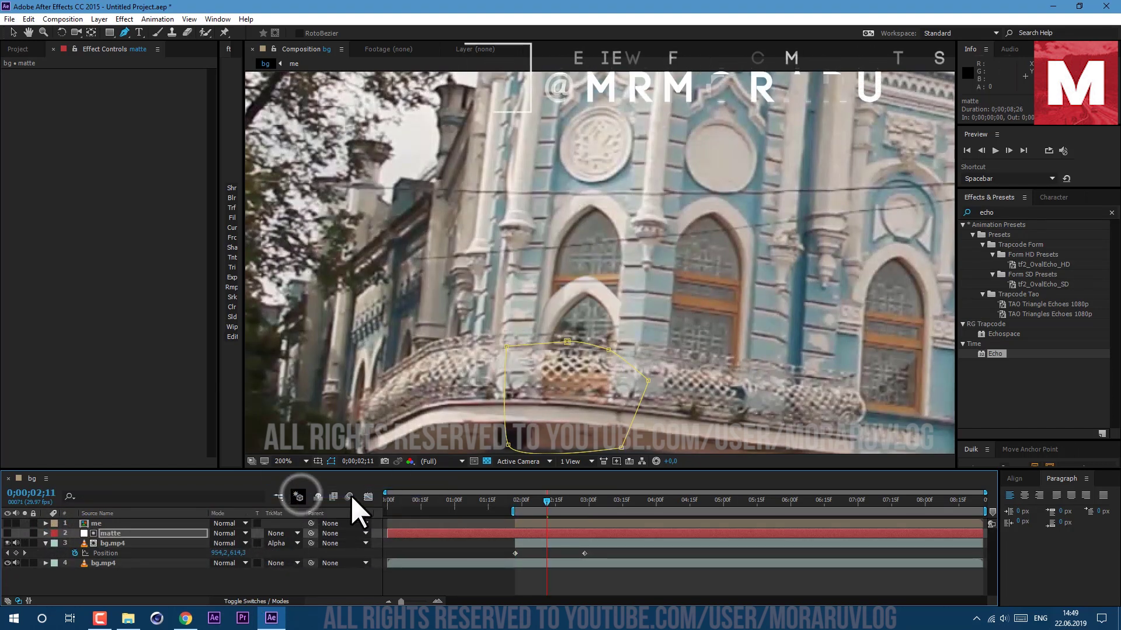
{"action": "left_click_drag", "start_coordinate": [388, 533], "coordinate": [512, 528]}
{"action": "left_click", "coordinate": [575, 551]}
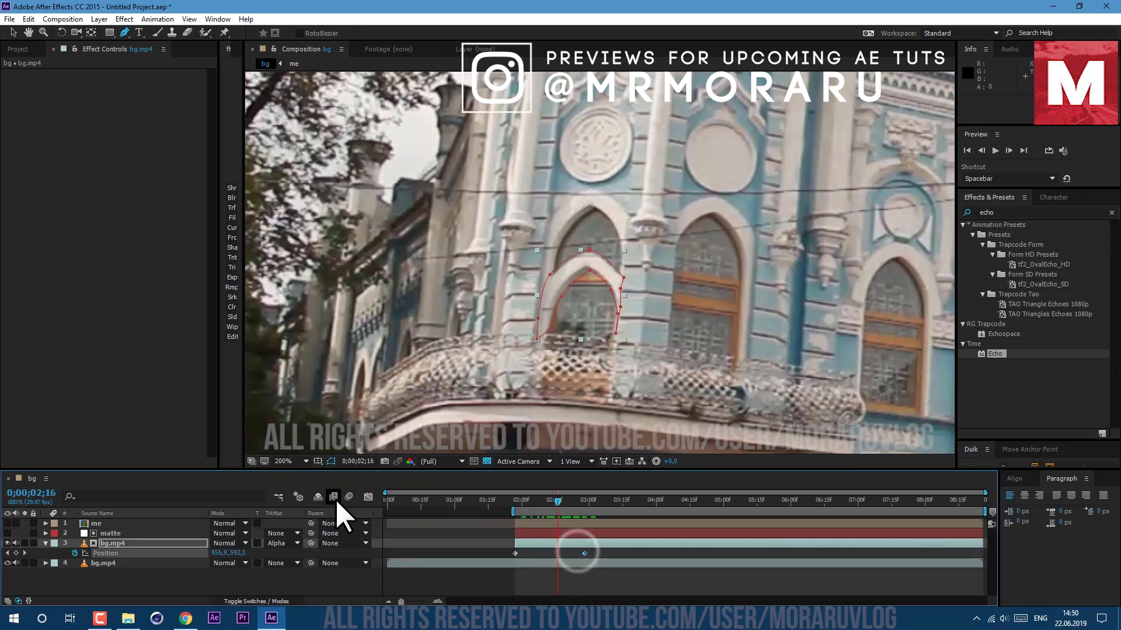
{"action": "left_click", "coordinate": [368, 497]}
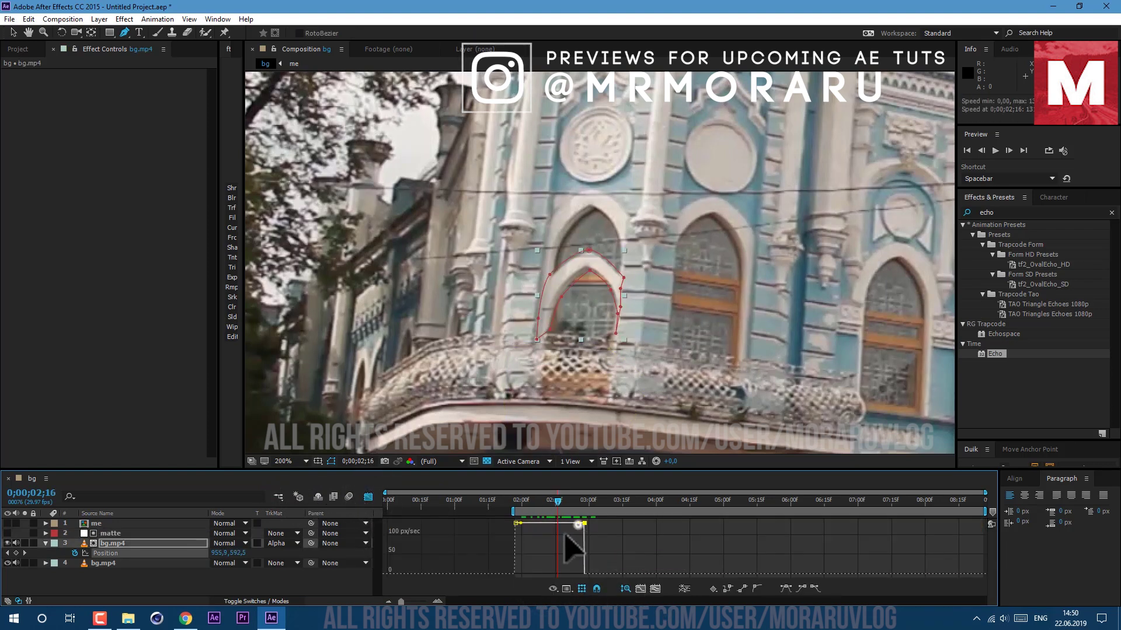
{"action": "left_click_drag", "start_coordinate": [578, 524], "coordinate": [549, 574]}
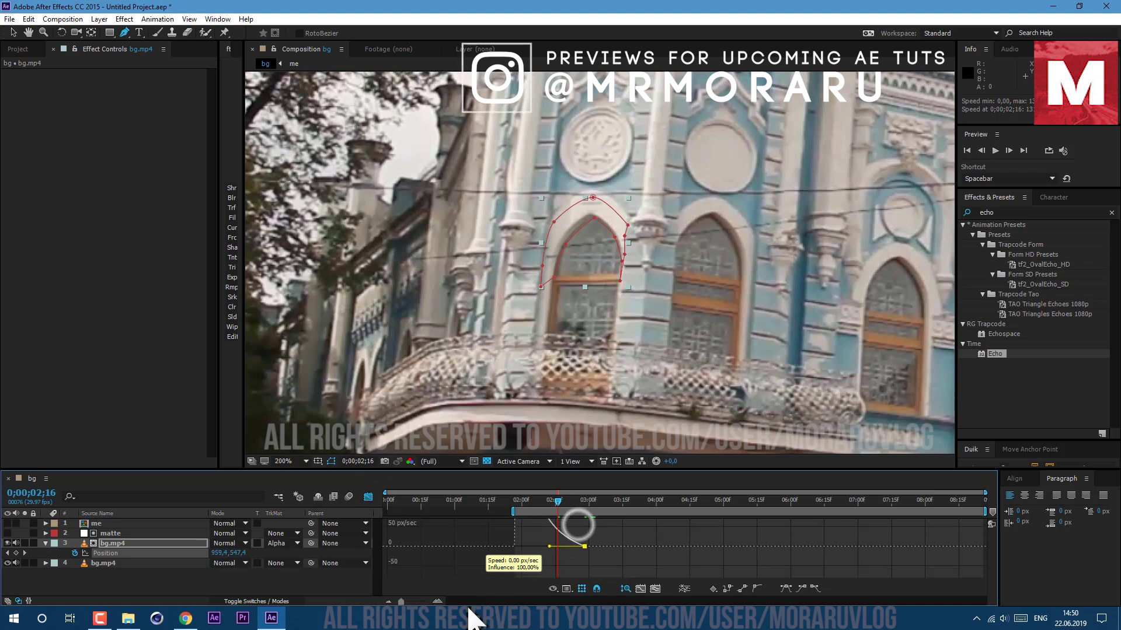
{"action": "left_click", "coordinate": [369, 497]}
{"action": "left_click", "coordinate": [584, 554]}
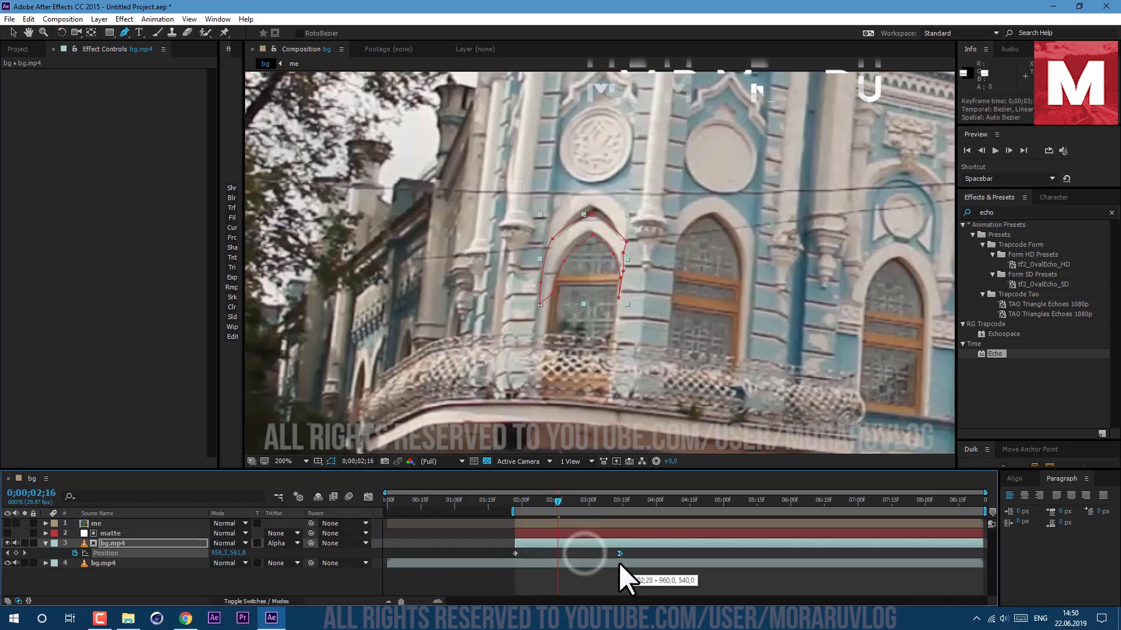
{"action": "left_click", "coordinate": [620, 569]}
{"action": "key", "text": "space"}
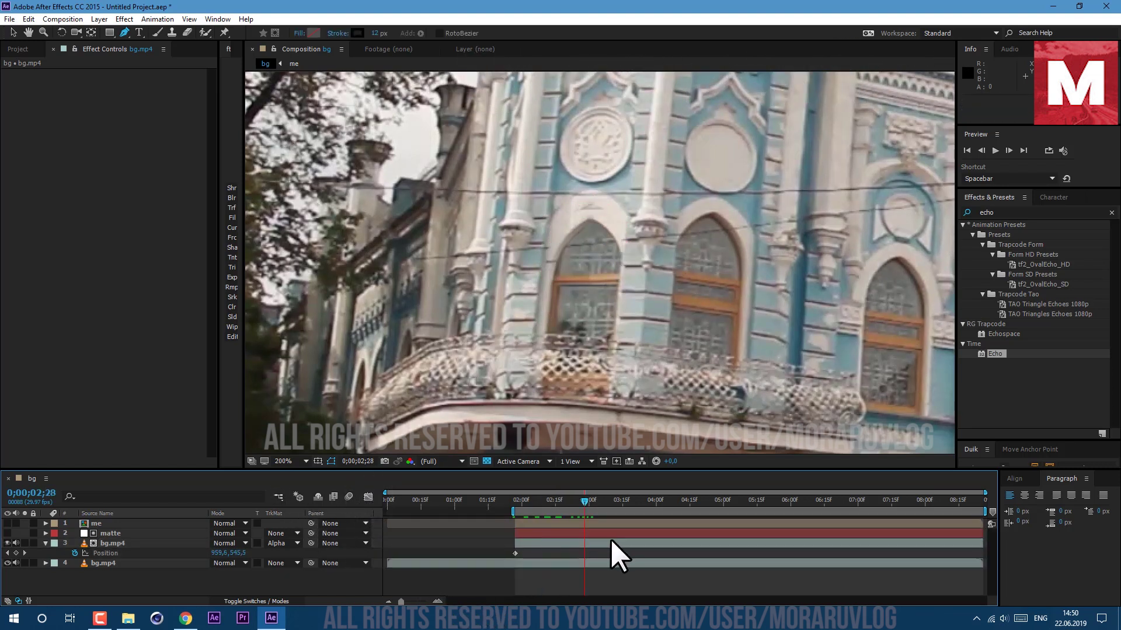
Pre-compose the matte and bg.mp4 layers into a new composition named 'window'.
{"action": "left_click", "coordinate": [108, 533]}
{"action": "left_click", "coordinate": [112, 544], "text": "shift"}
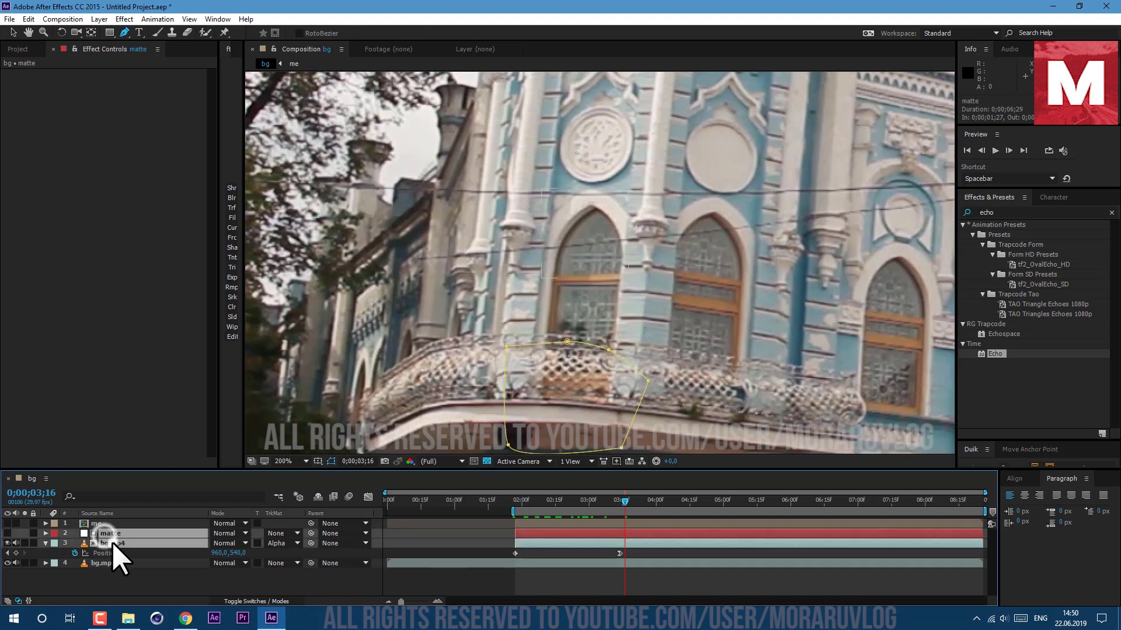
{"action": "left_click", "coordinate": [94, 21]}
{"action": "left_click", "coordinate": [138, 457]}
{"action": "type", "text": "window"}
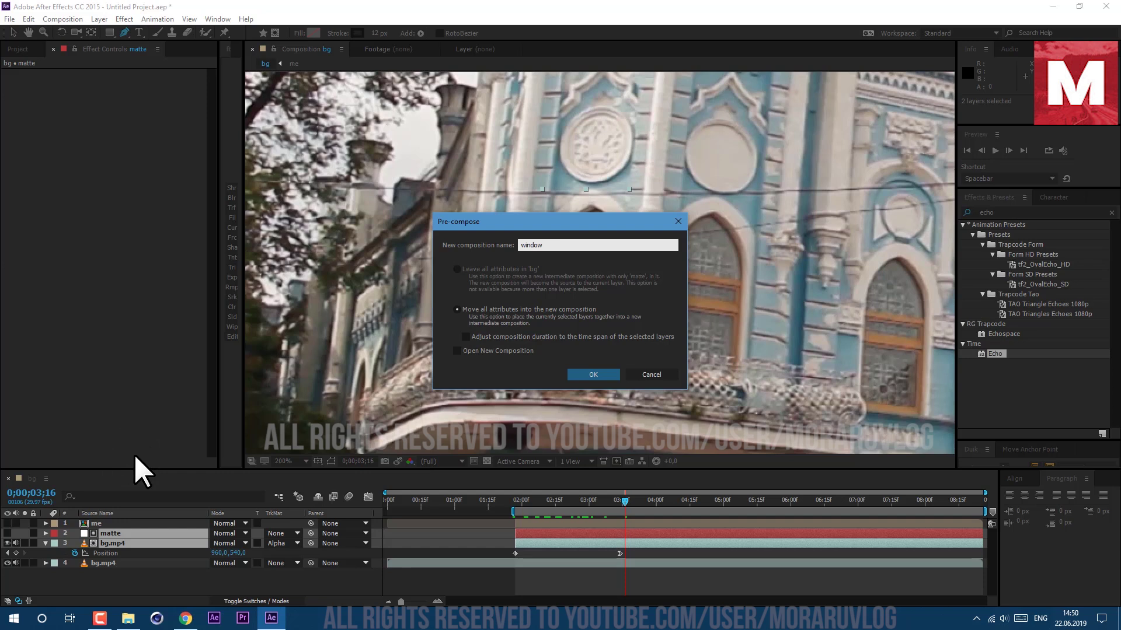
{"action": "key", "text": "Return"}
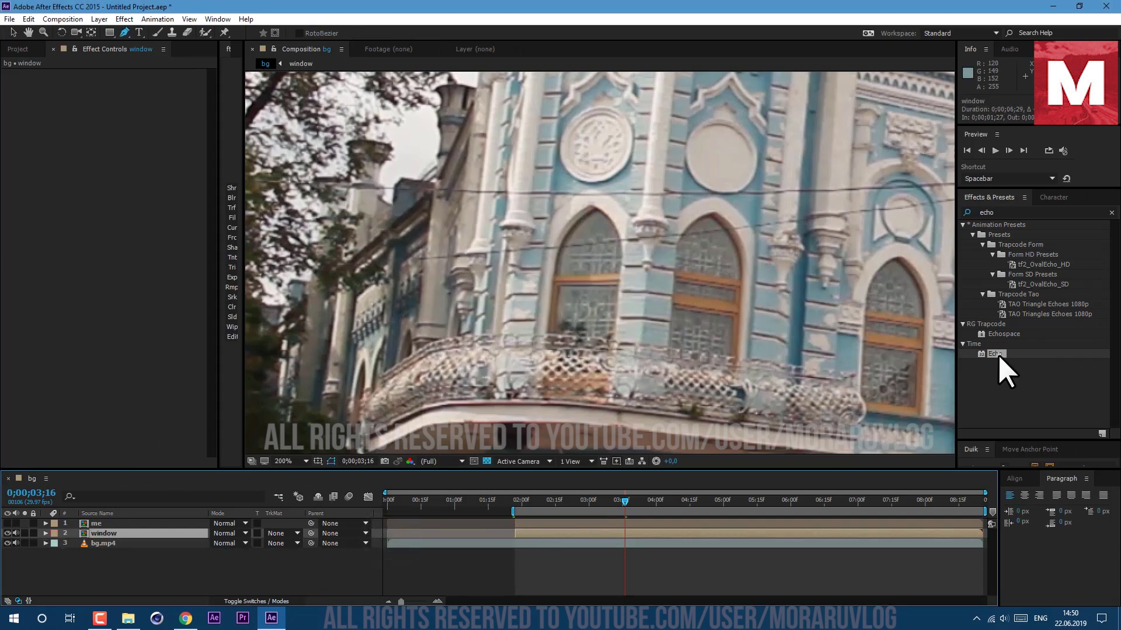
Apply Echo to the window layer: Composite In Front, -0.233 s echo time, 25 echoes, then preview.
{"action": "left_click_drag", "start_coordinate": [994, 353], "coordinate": [636, 530]}
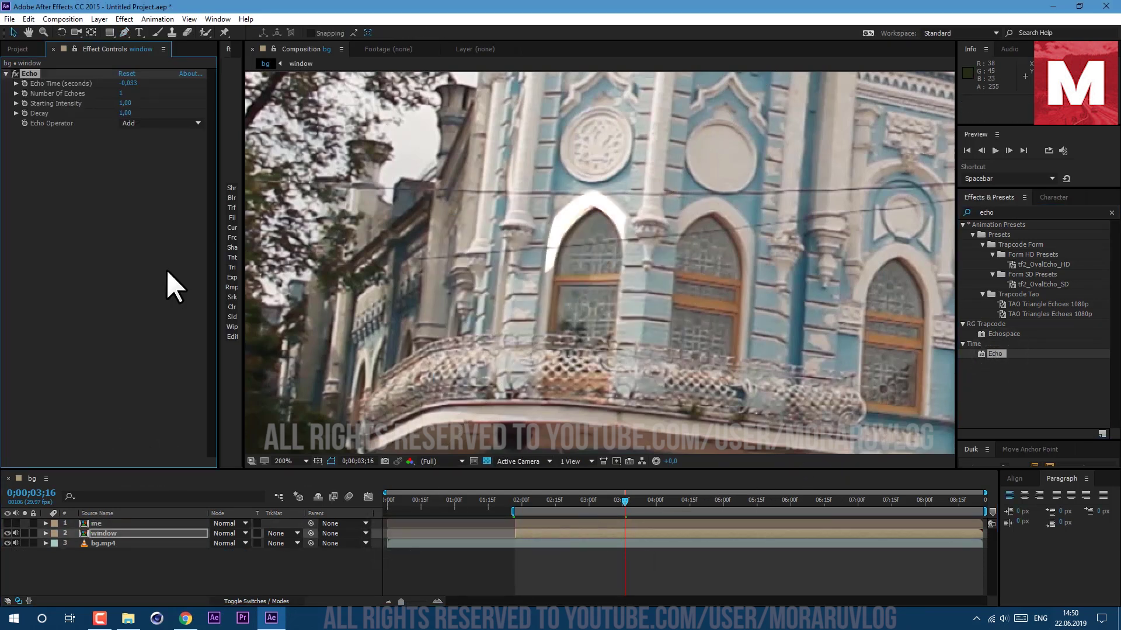
{"action": "left_click", "coordinate": [142, 124]}
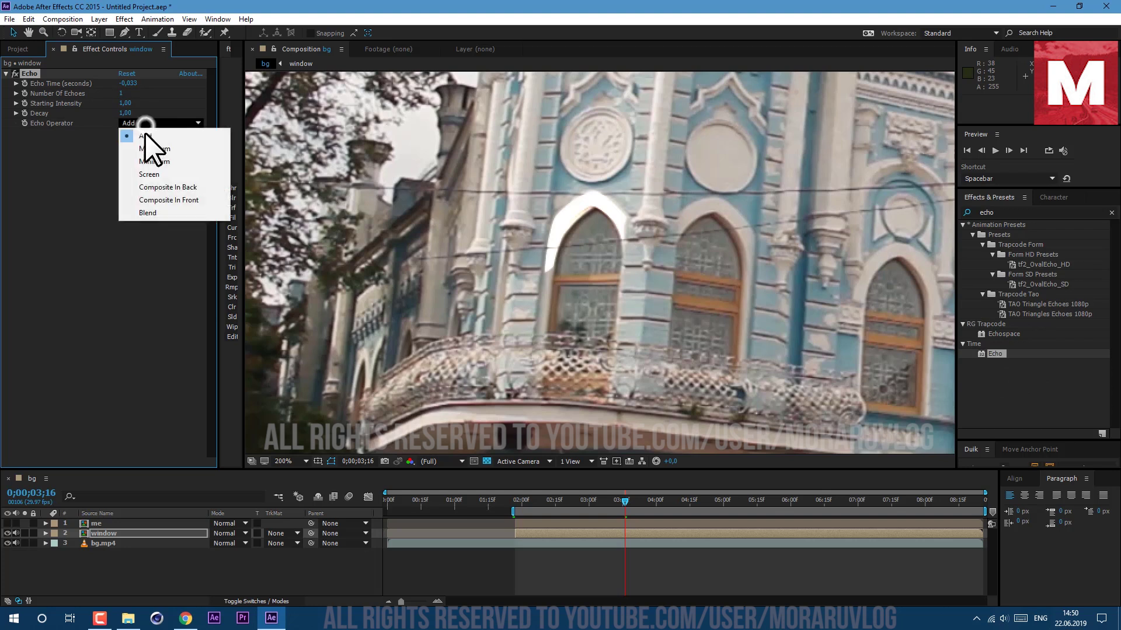
{"action": "left_click", "coordinate": [174, 199]}
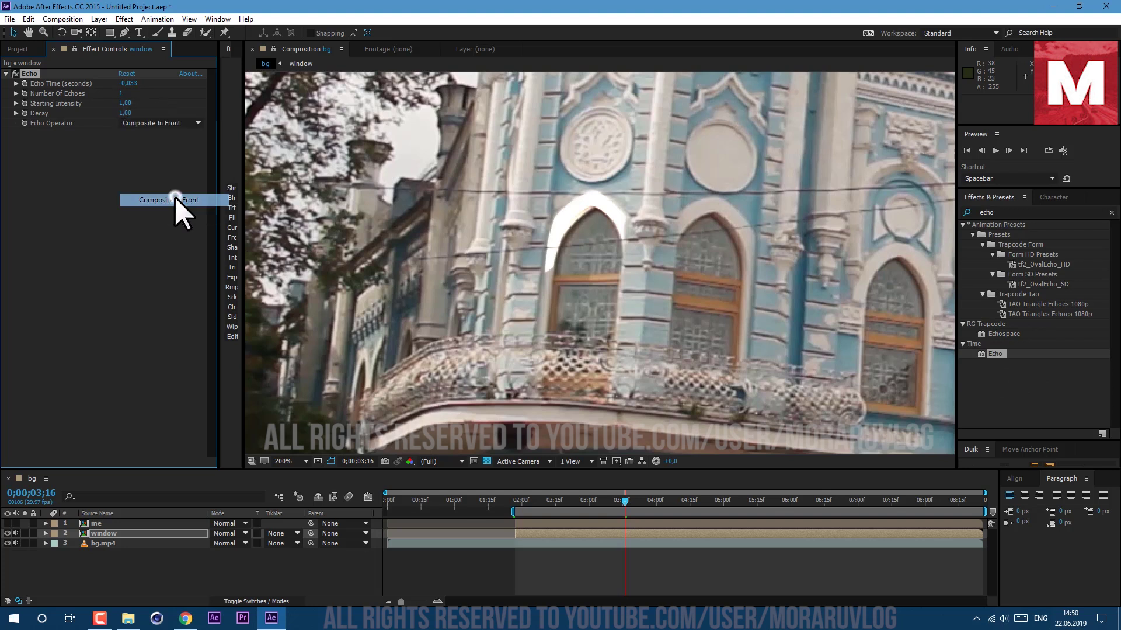
{"action": "left_click", "coordinate": [191, 233]}
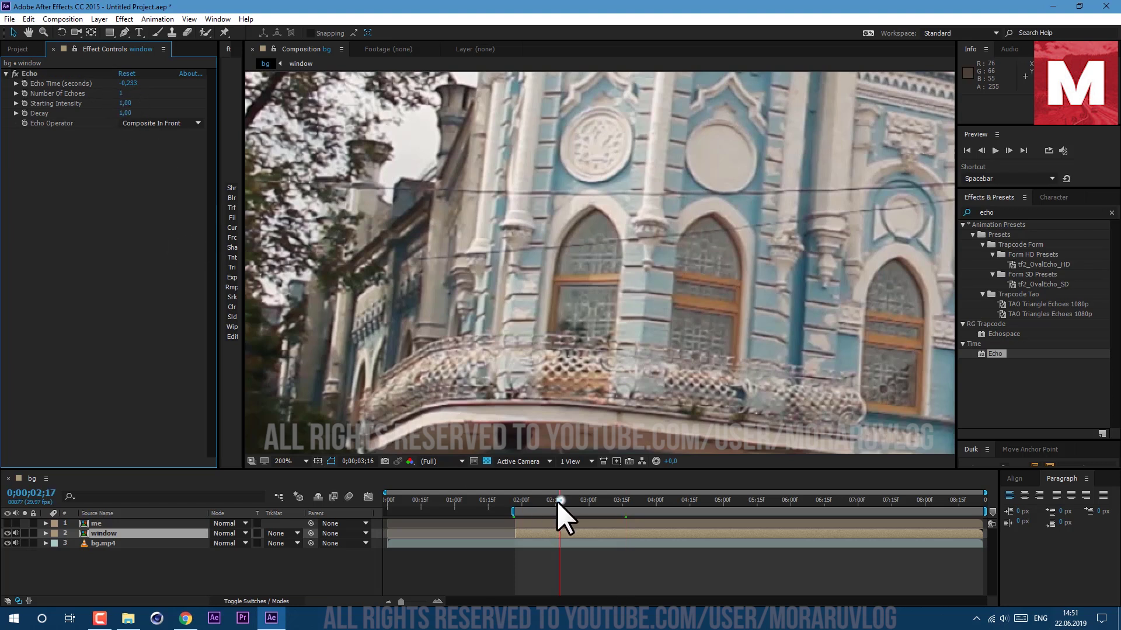
{"action": "left_click_drag", "start_coordinate": [557, 502], "coordinate": [548, 502]}
{"action": "left_click", "coordinate": [126, 93]}
{"action": "type", "text": "25"}
{"action": "key", "text": "Return"}
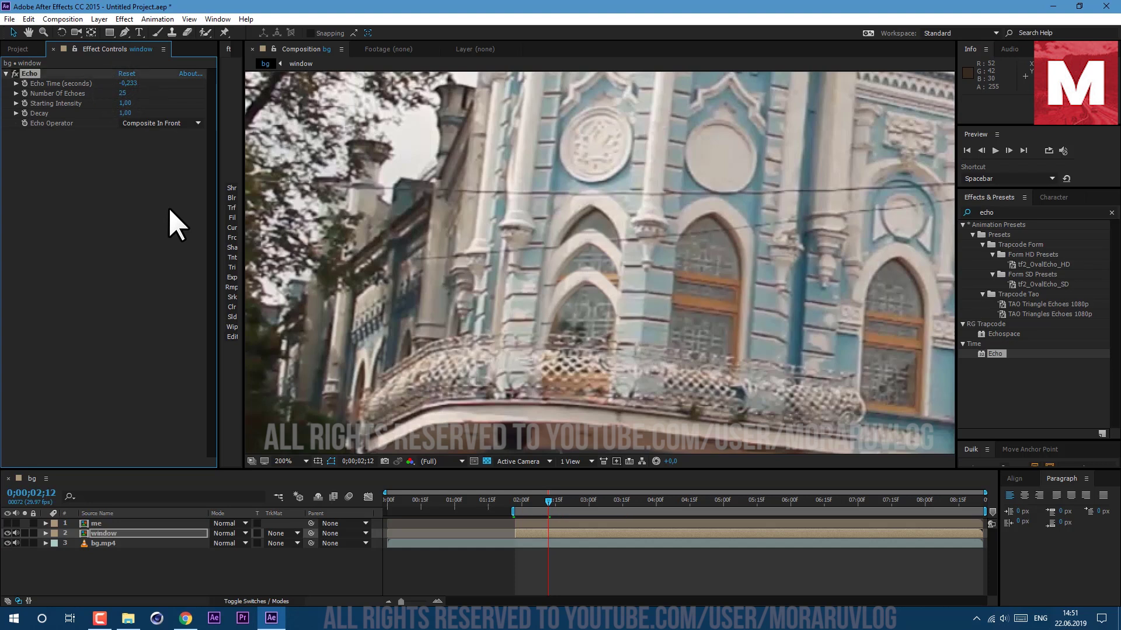
{"action": "left_click", "coordinate": [170, 208]}
{"action": "key", "text": "space"}
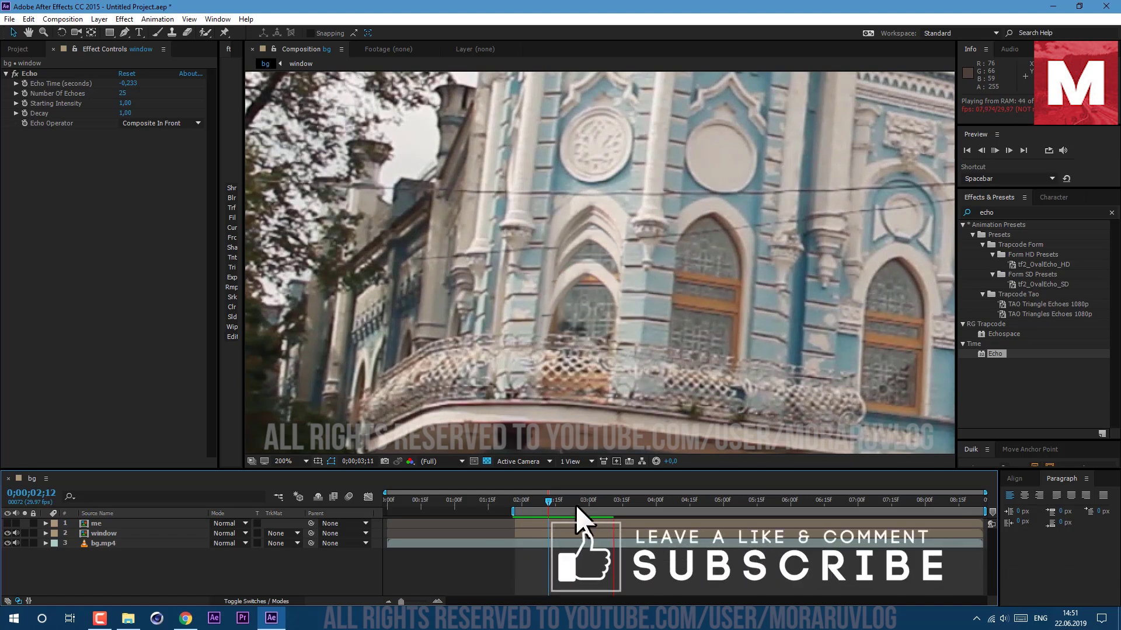
Stop the preview after watching the arch rise with its 25-echo trail.
{"action": "key", "text": "space"}
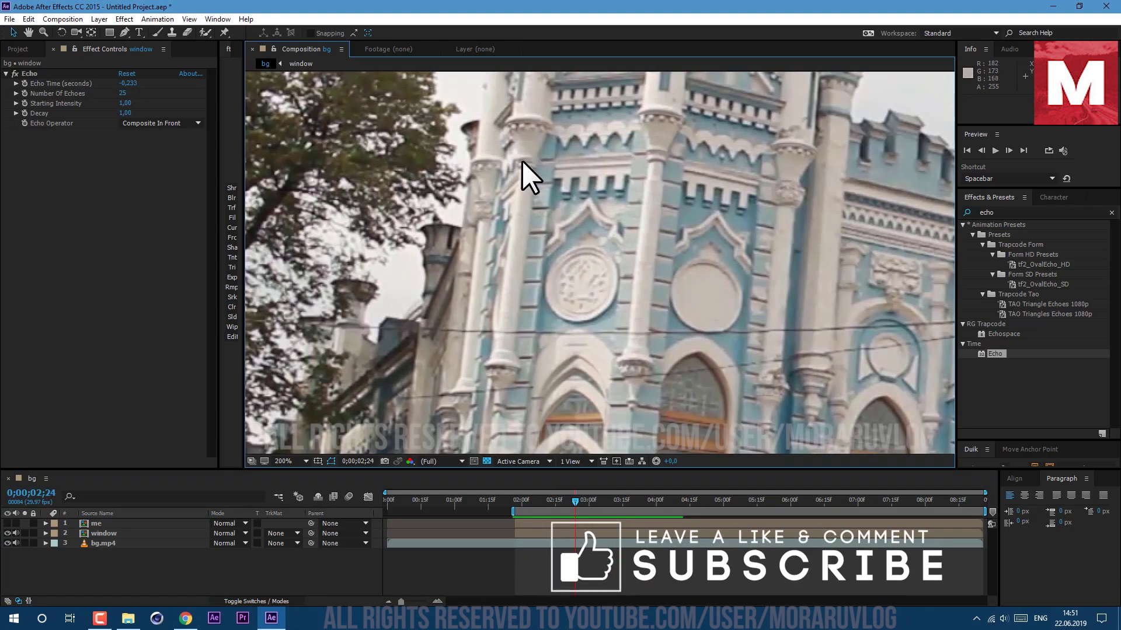